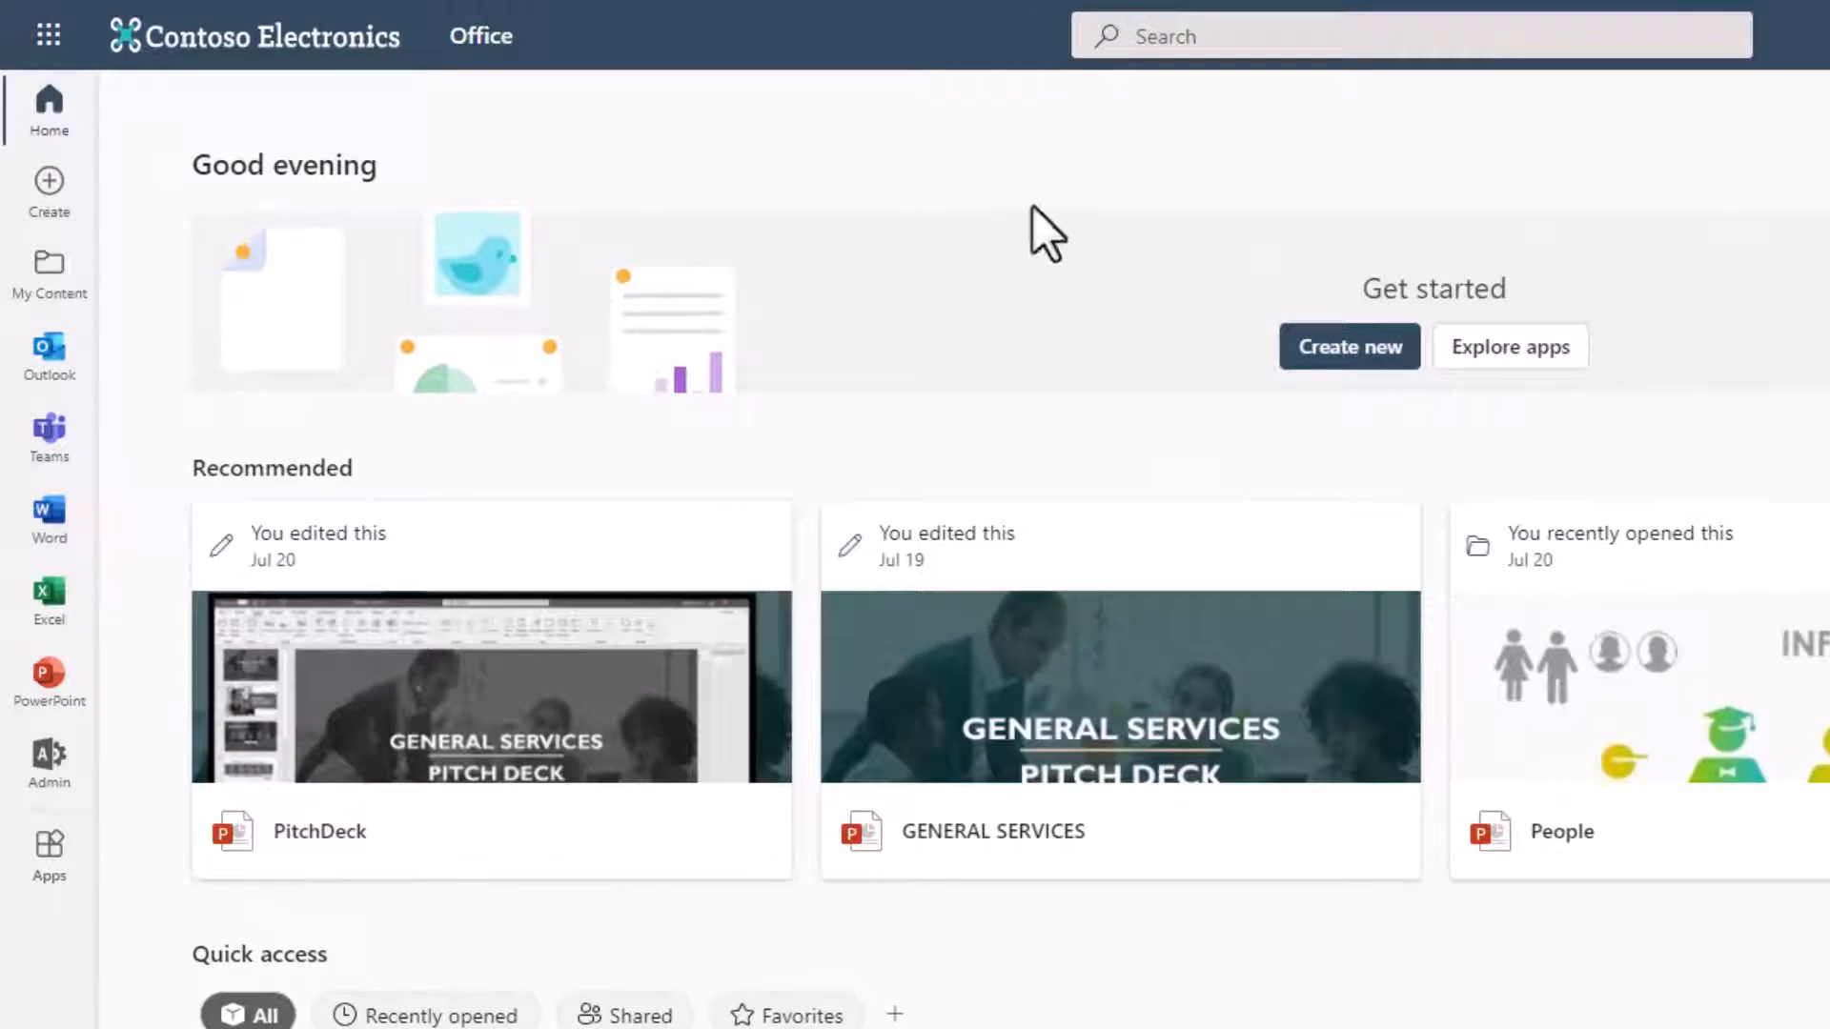
# Step: Open Bookings from the full list of Office apps and go through its welcome introduction to the end
pyautogui.click(59, 46)
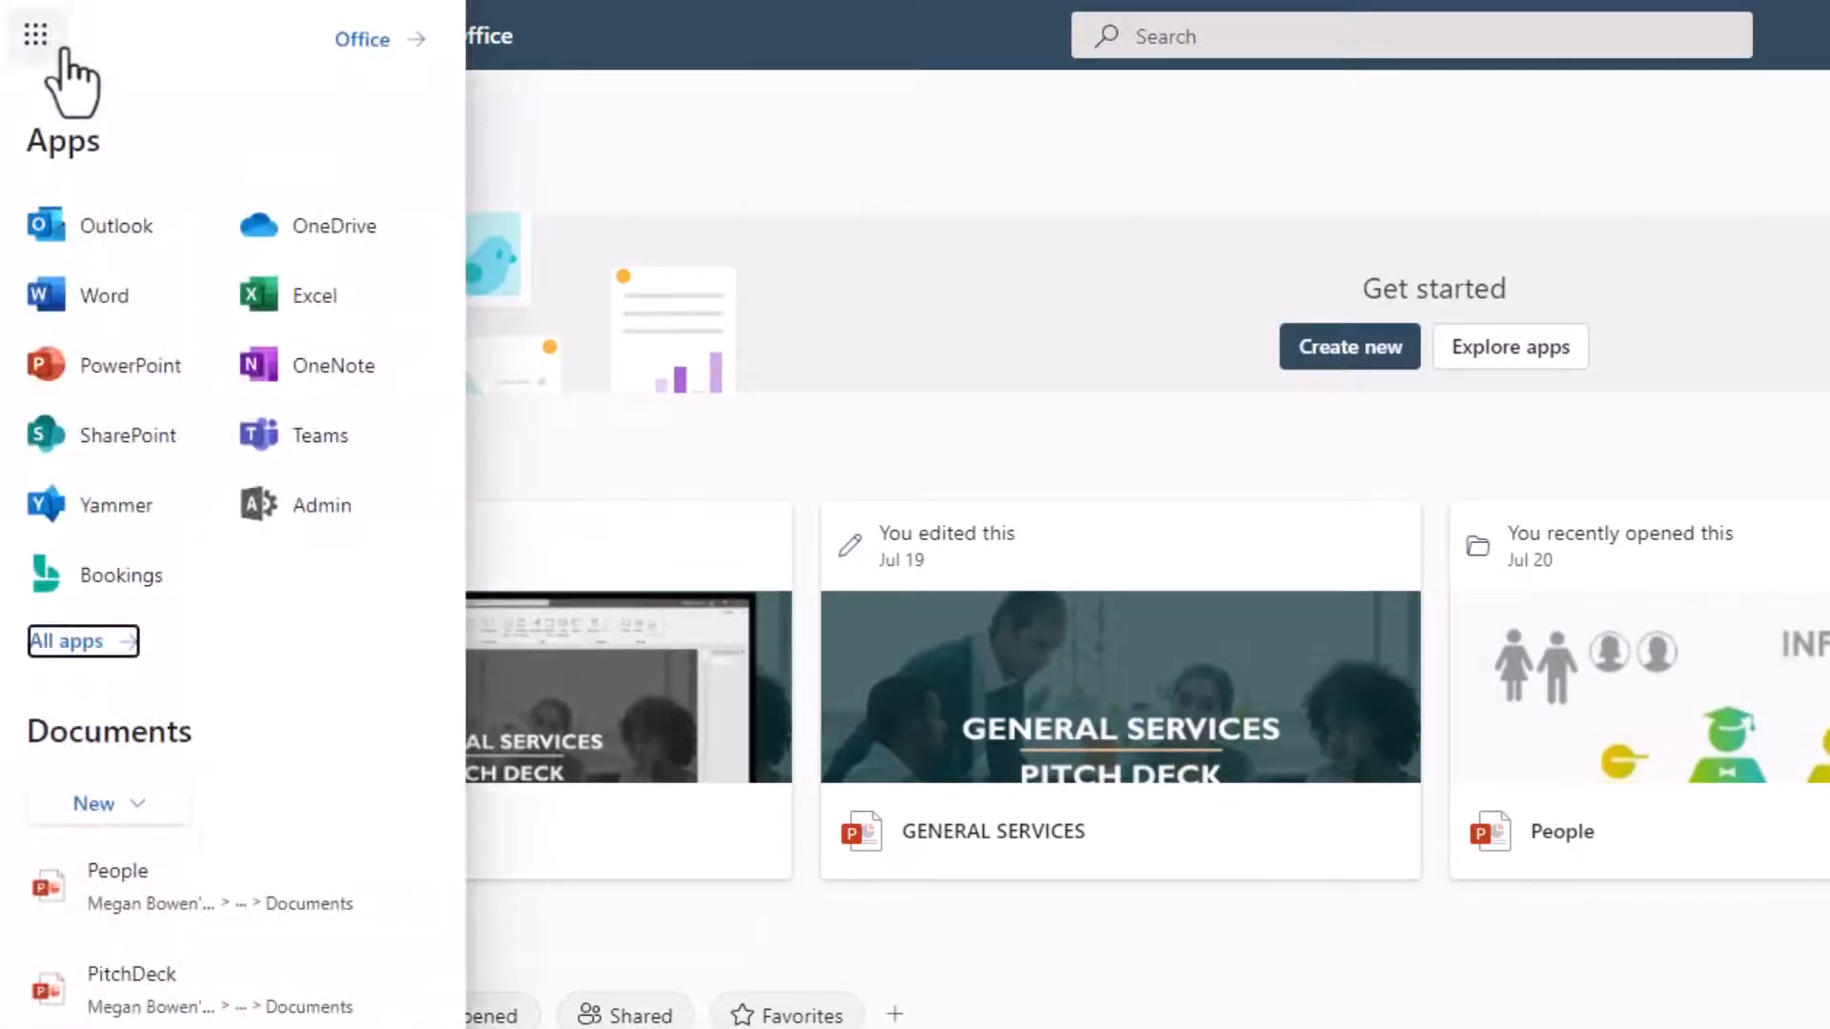
pyautogui.click(78, 638)
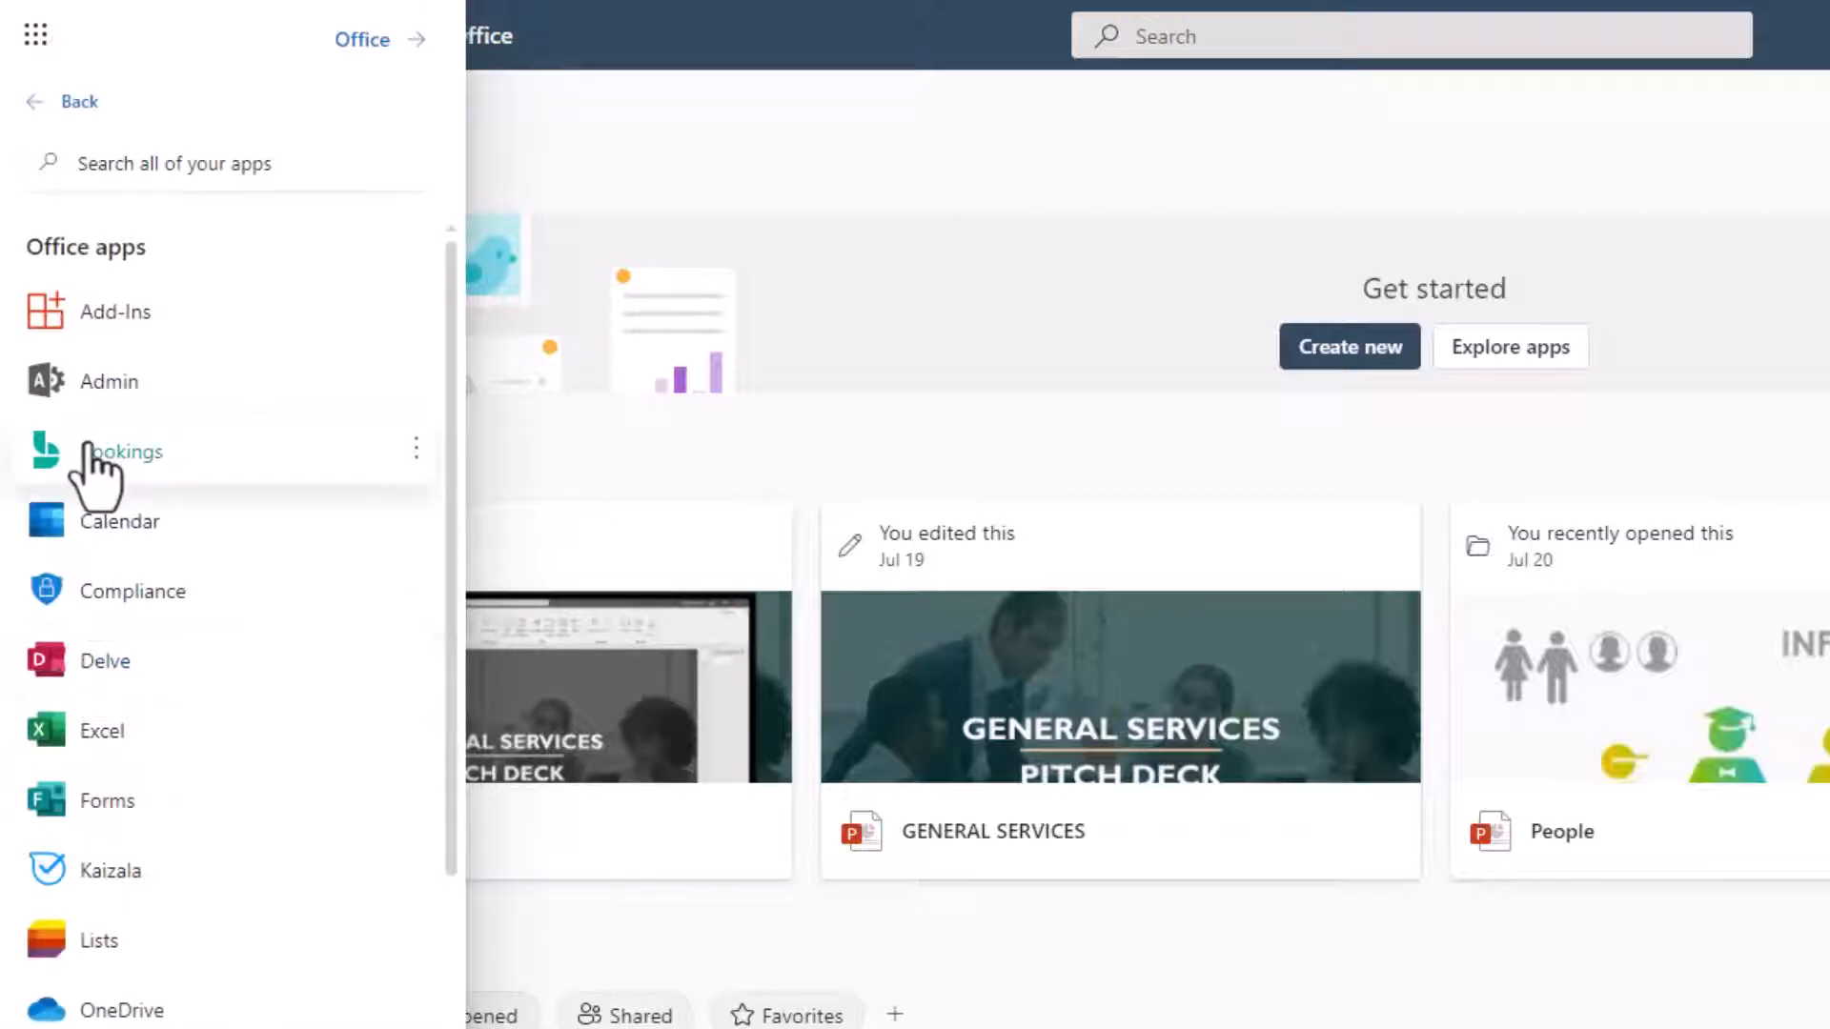
pyautogui.click(96, 455)
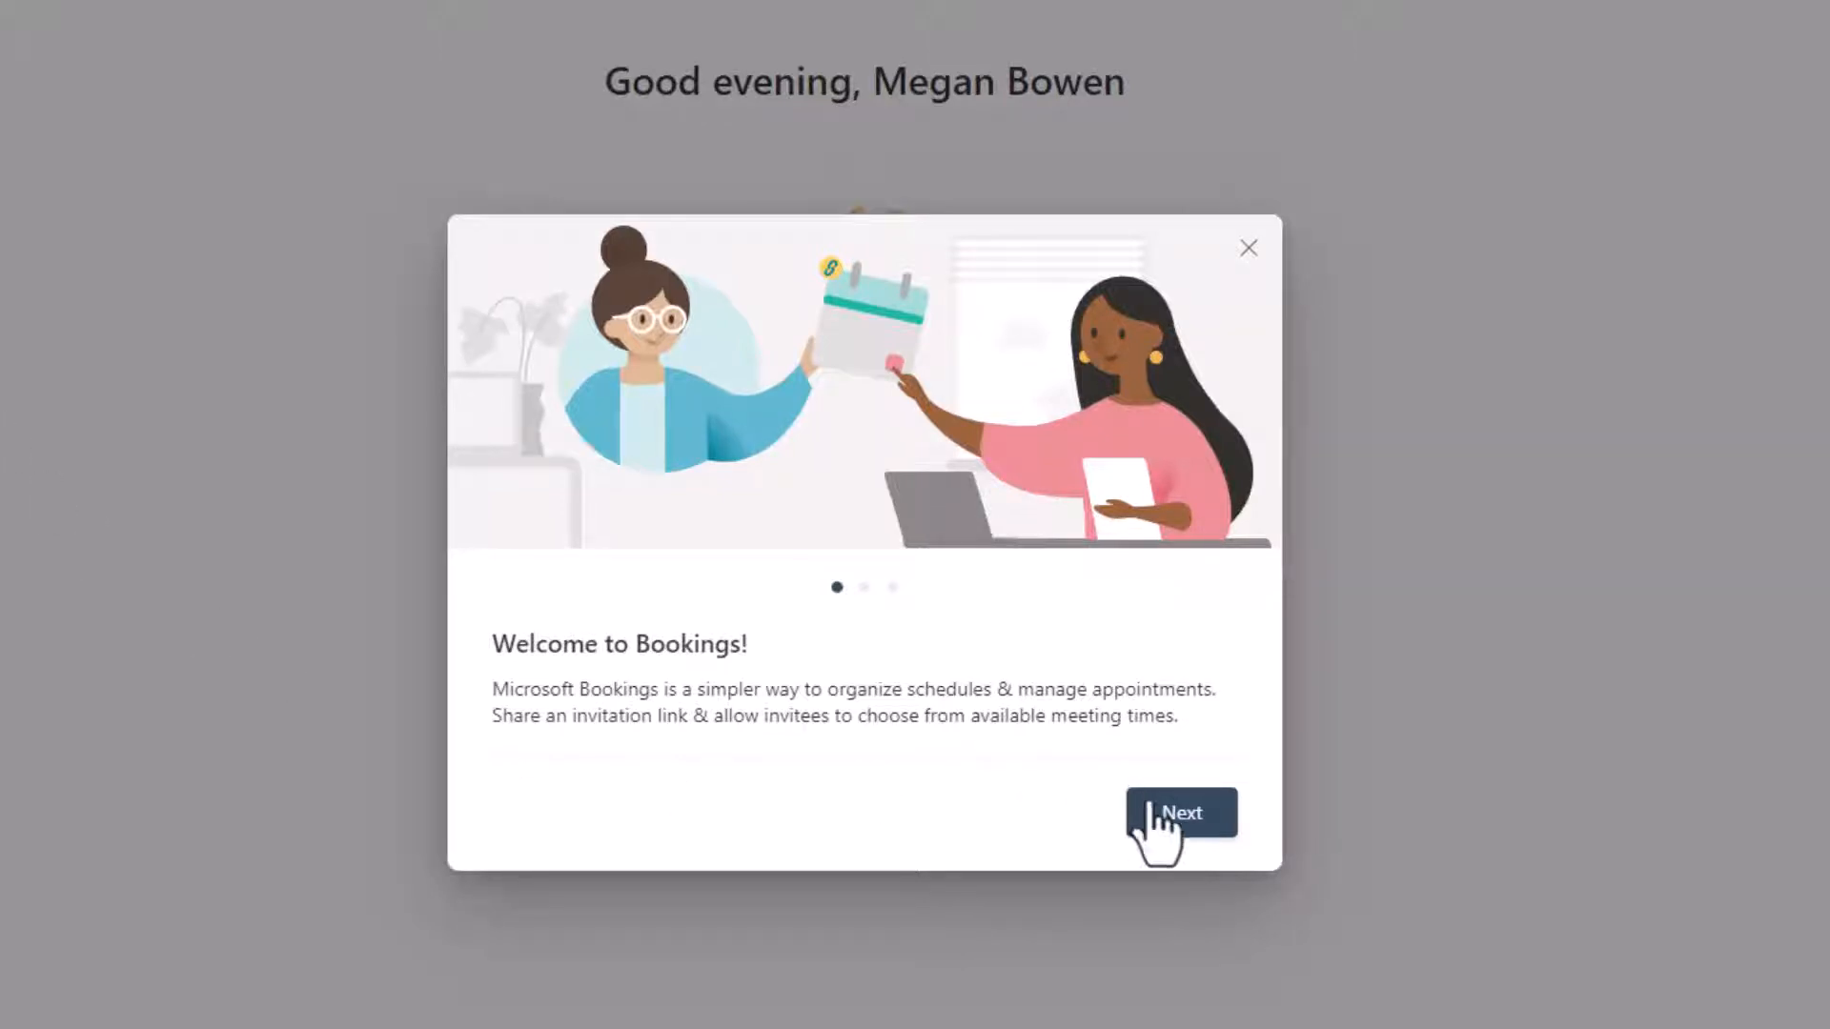
pyautogui.click(1180, 818)
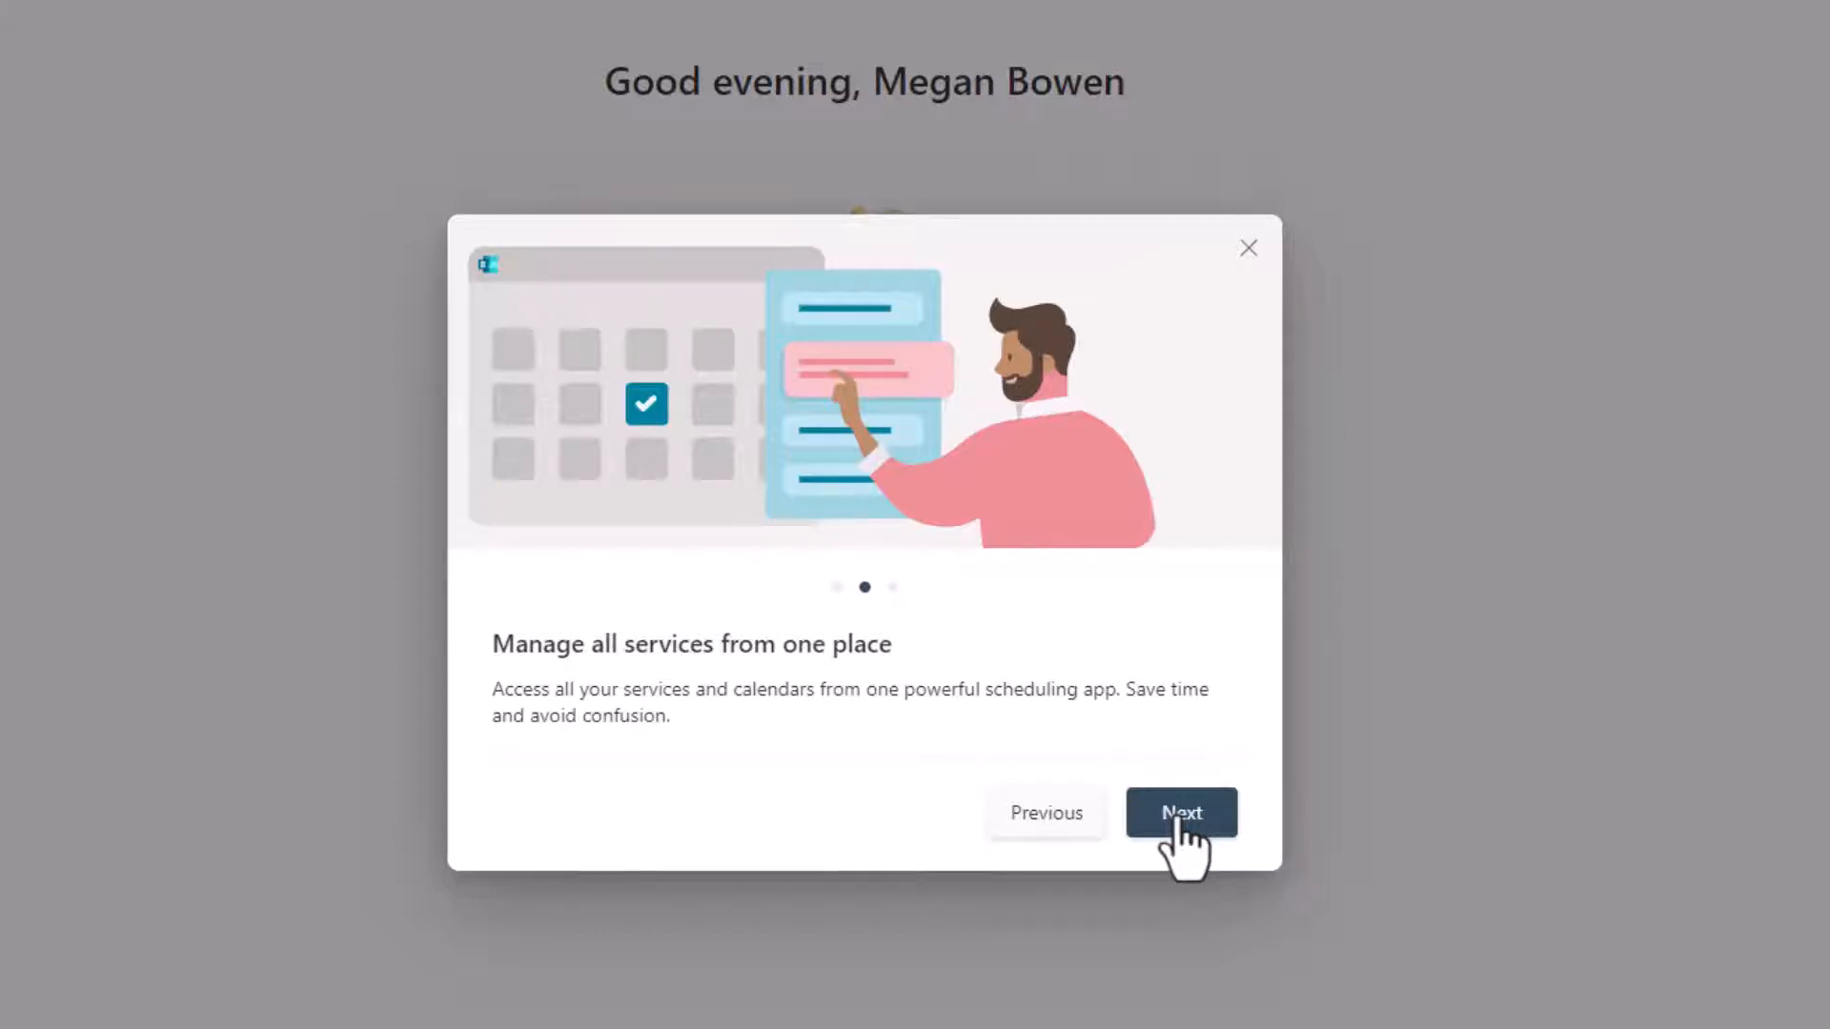
pyautogui.click(1181, 815)
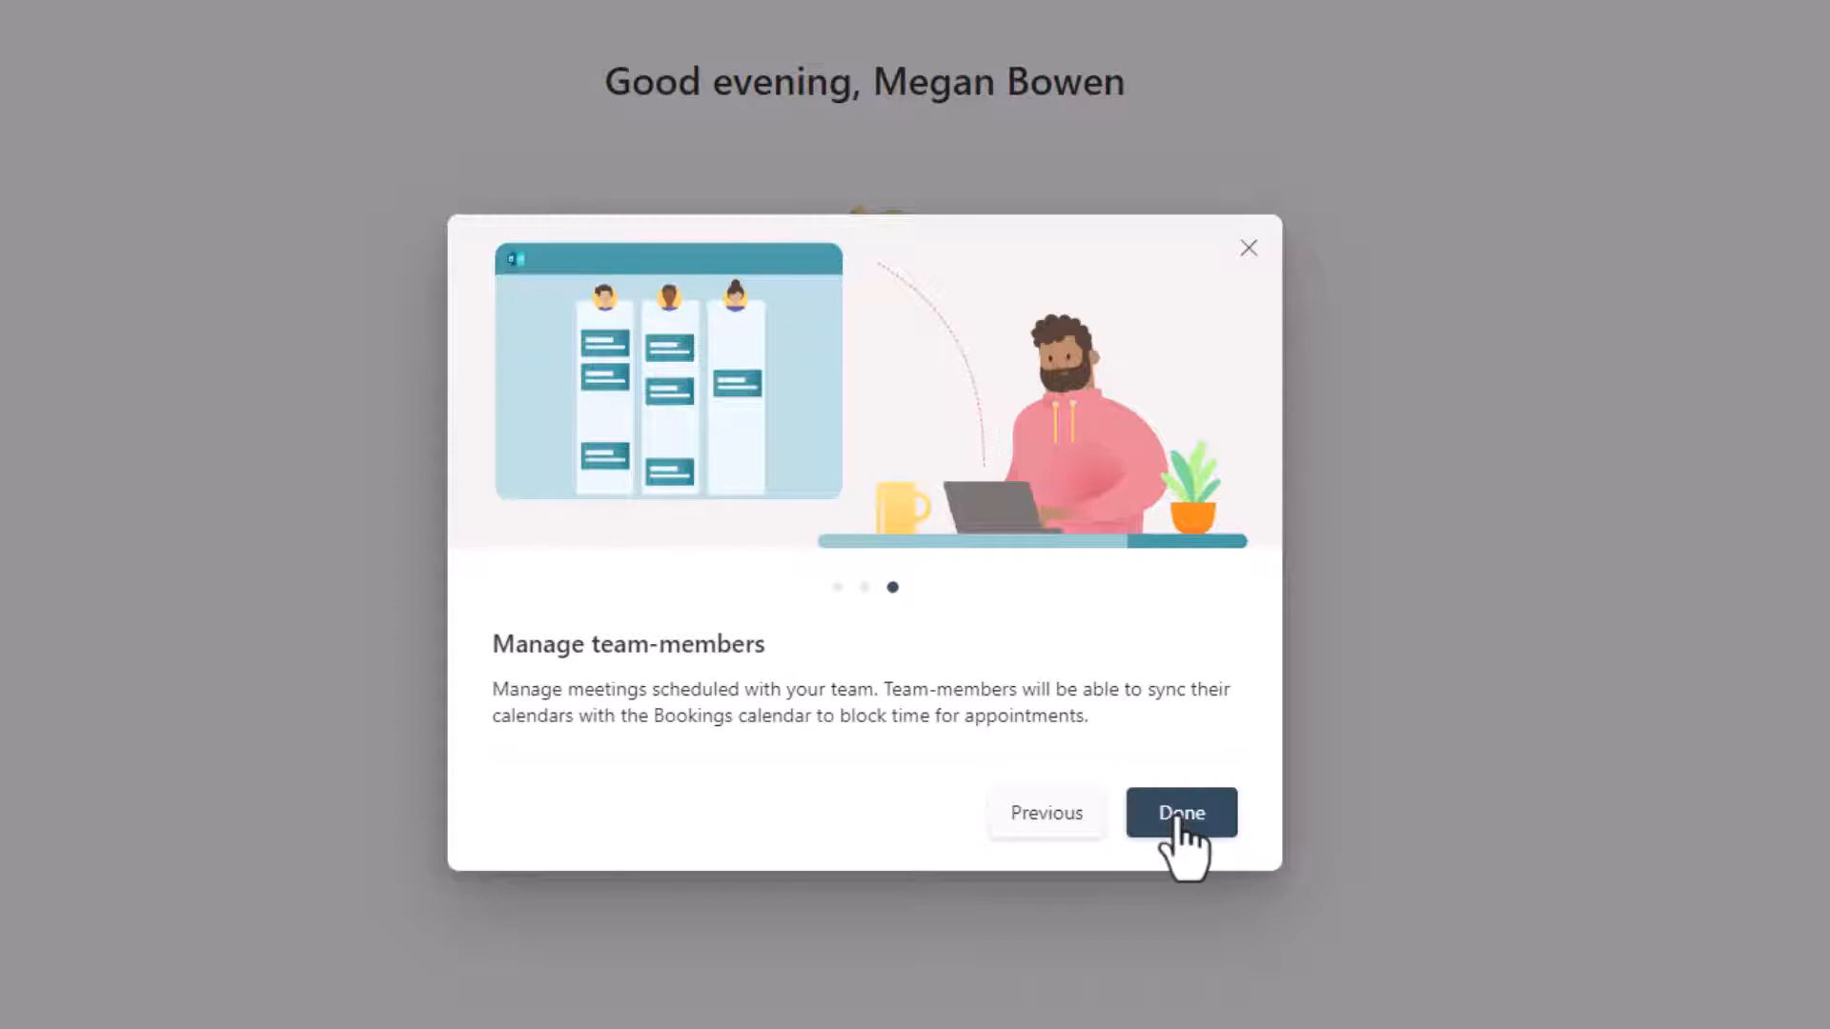
pyautogui.click(1178, 820)
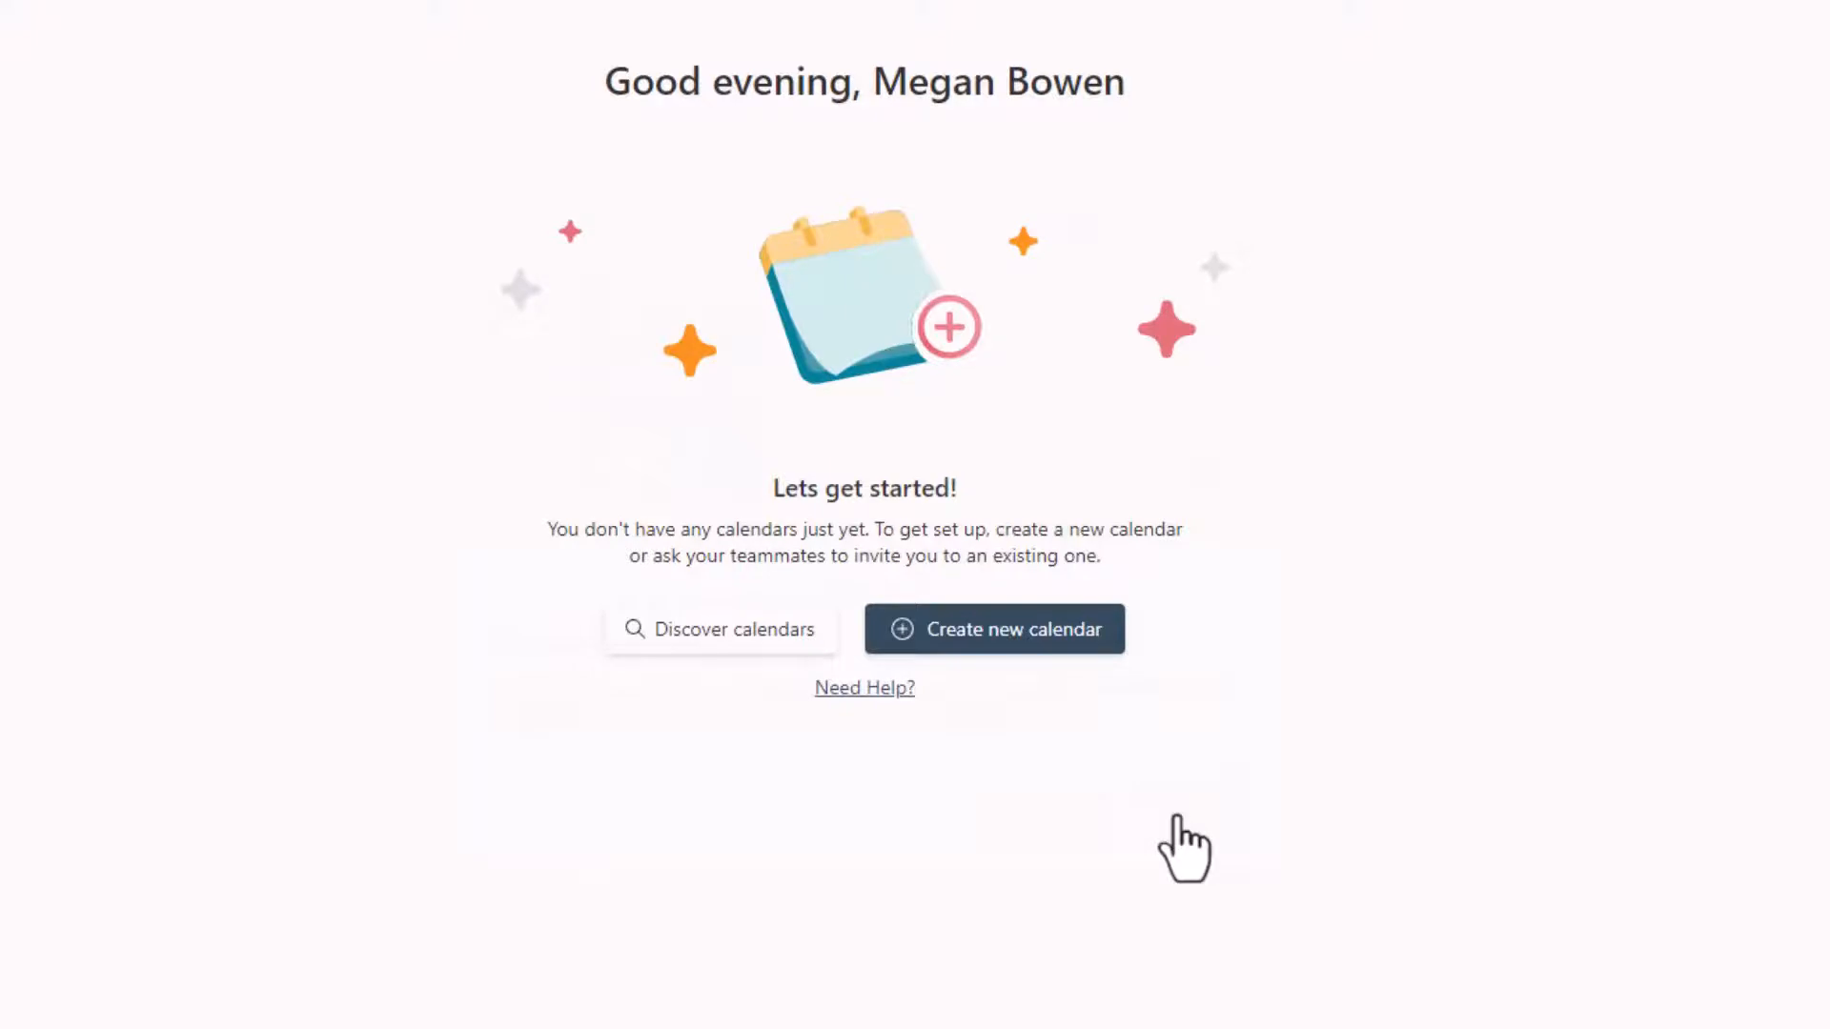
# Step: Start a new Bookings calendar named Online Learning with the business type Other
pyautogui.click(1001, 637)
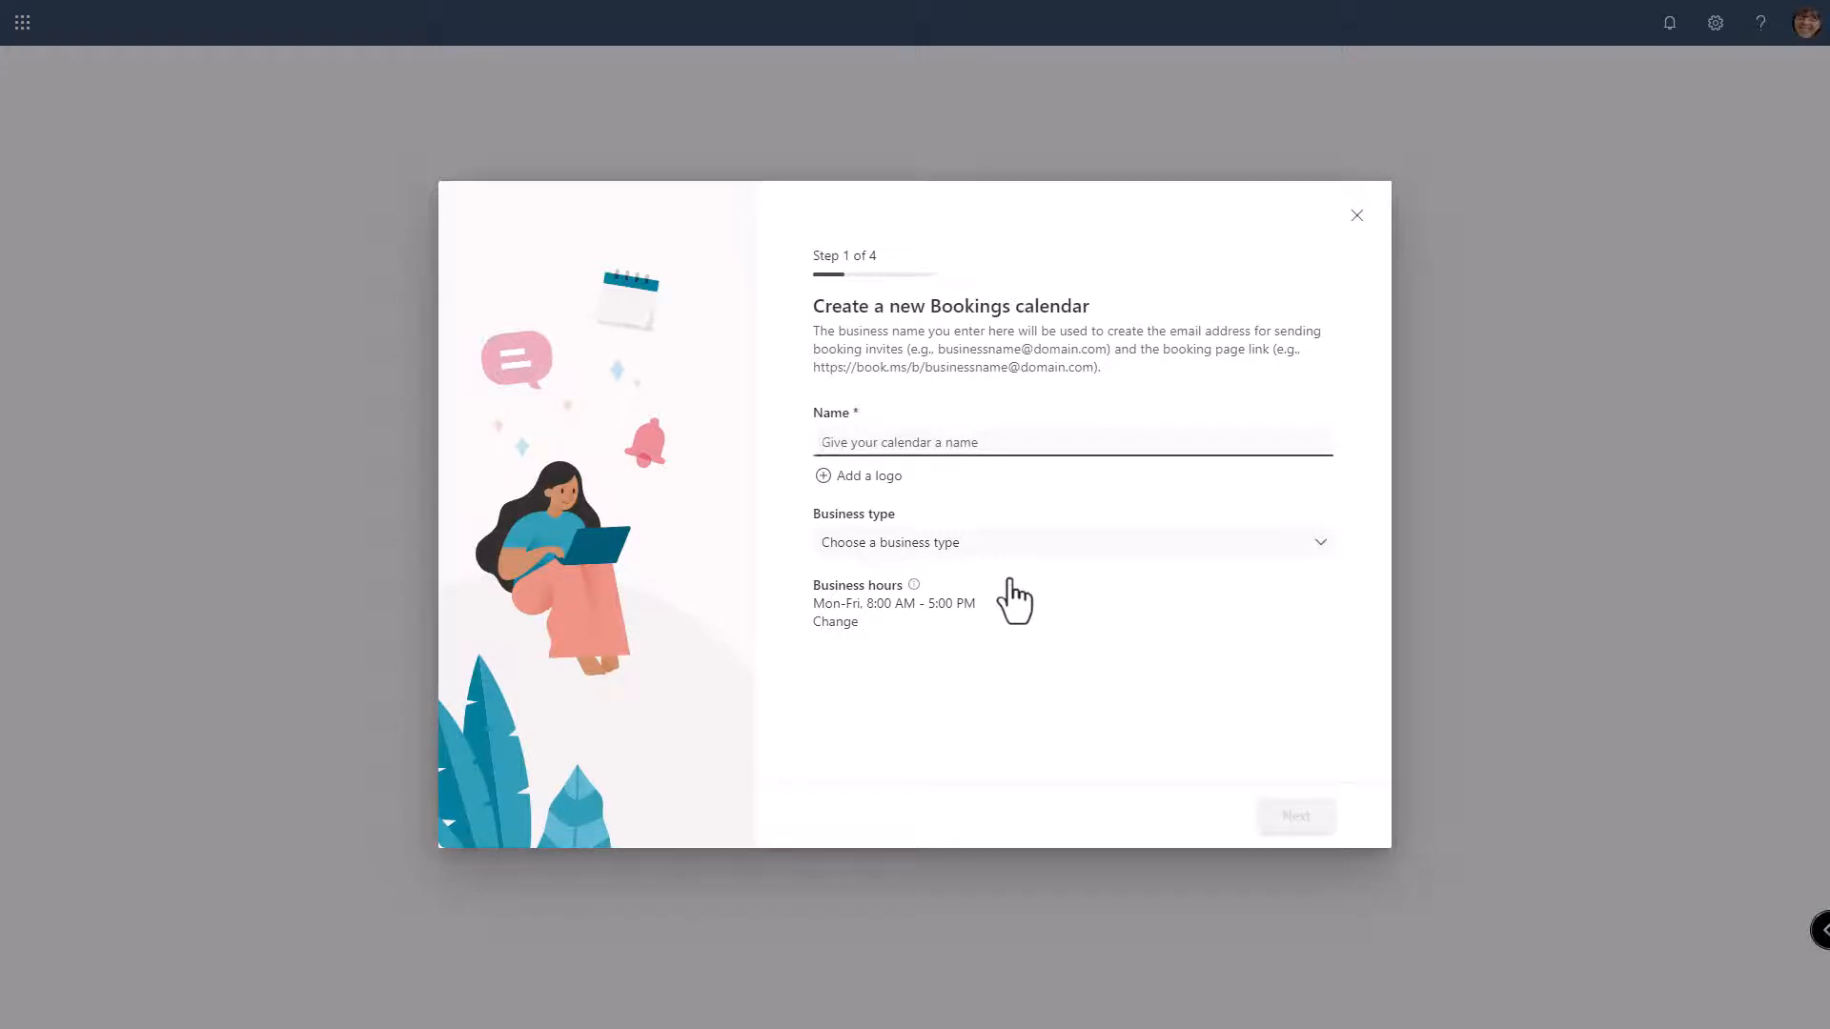
pyautogui.write('Online Learning')
pyautogui.click(950, 542)
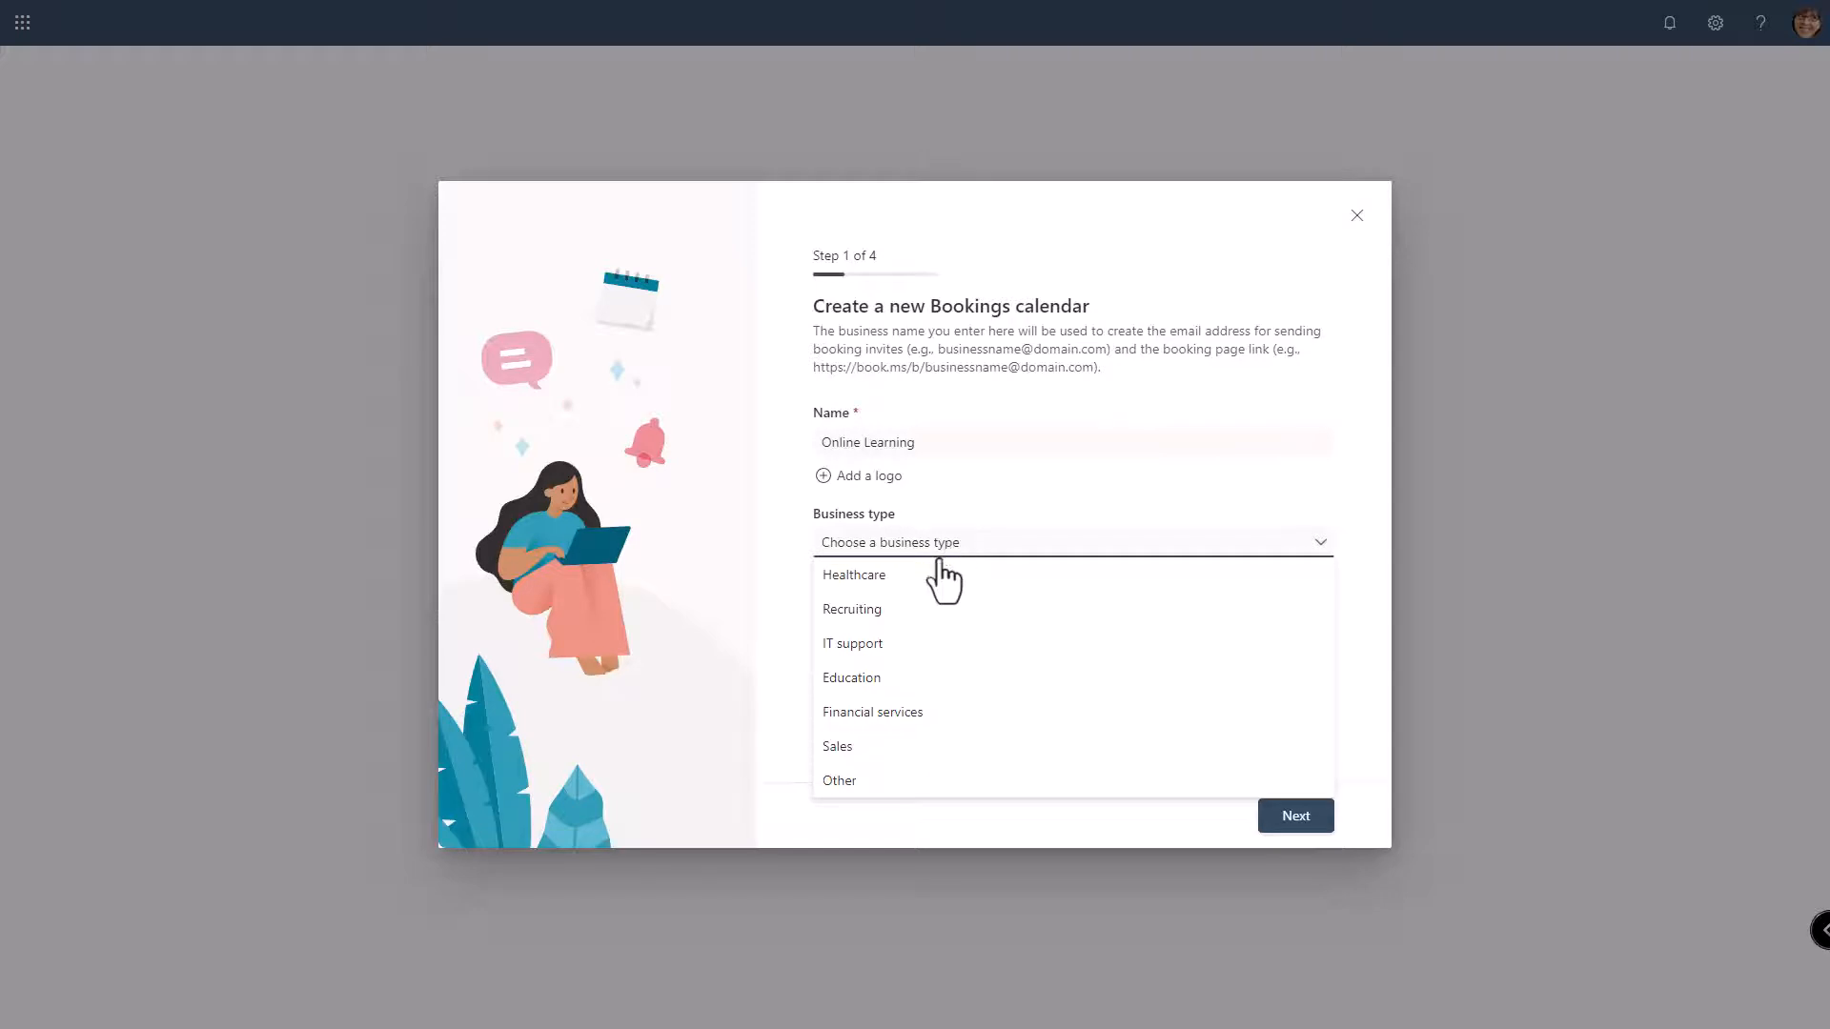
pyautogui.click(845, 780)
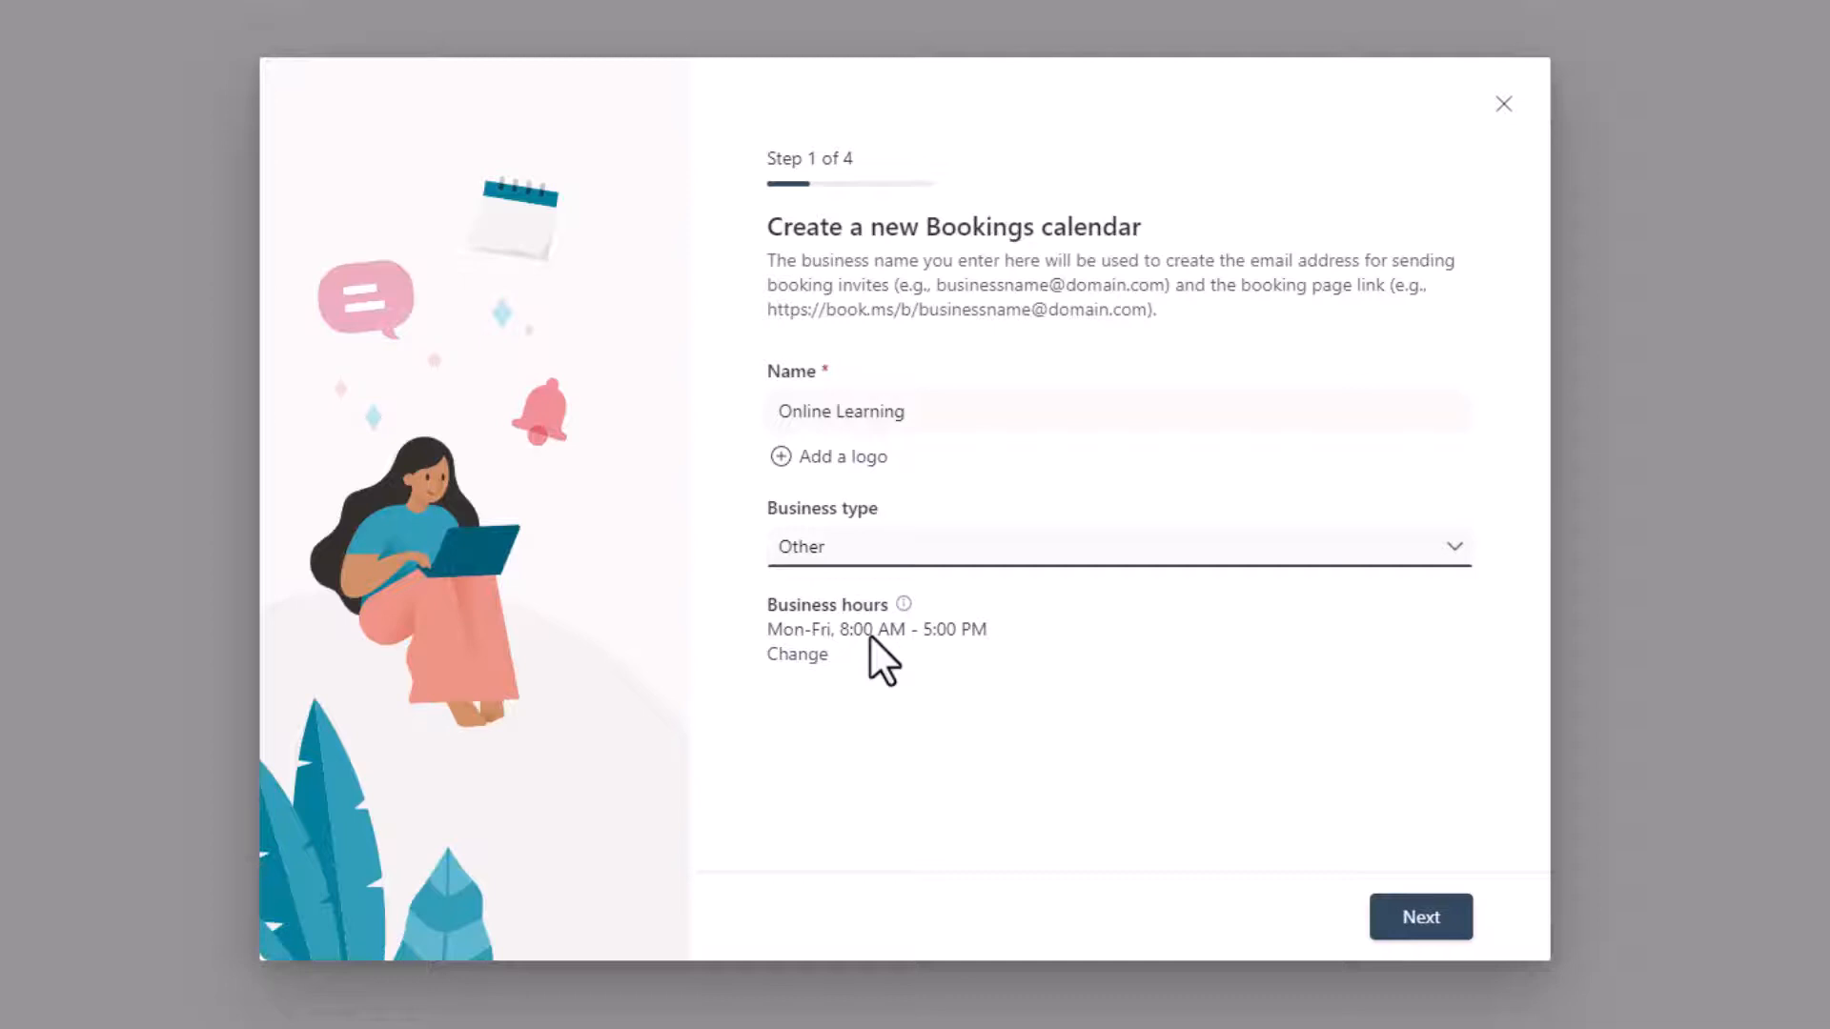
# Step: Set the calendar's business hours to Monday through Thursday, 9:00 AM to 4:00 PM, and continue to the staff invitations
pyautogui.click(797, 654)
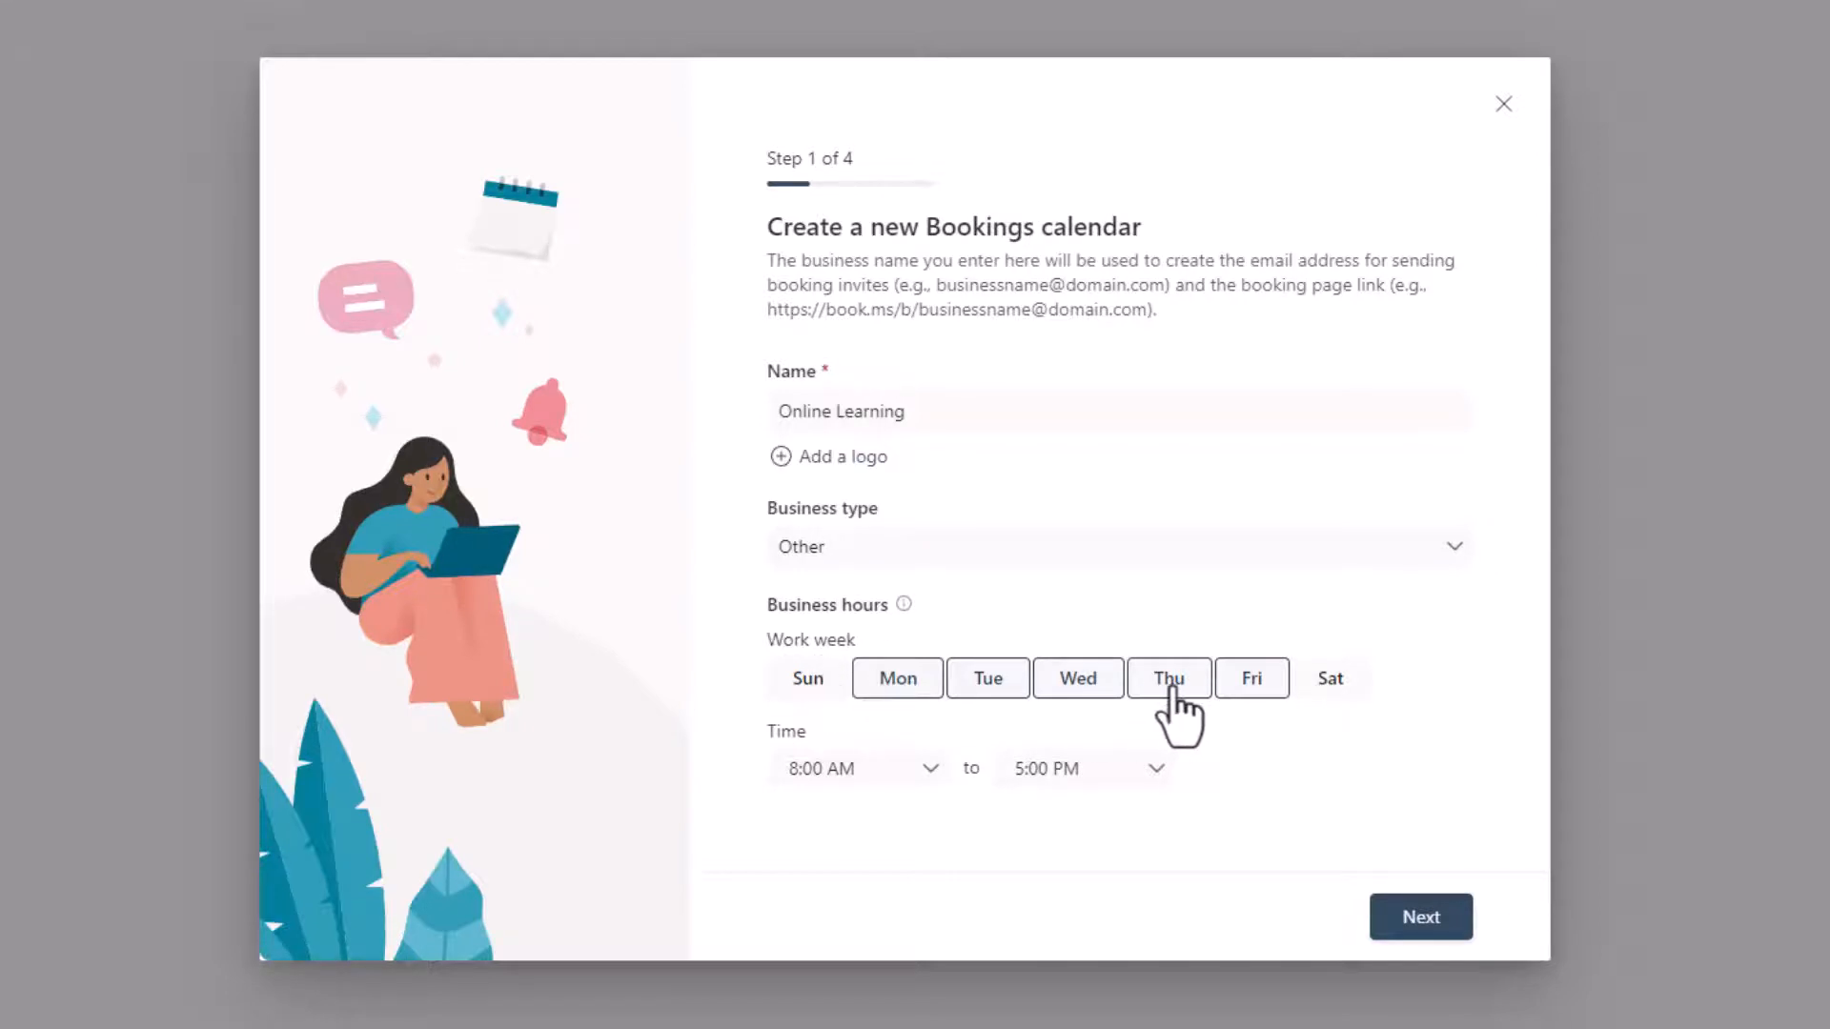
pyautogui.click(1241, 690)
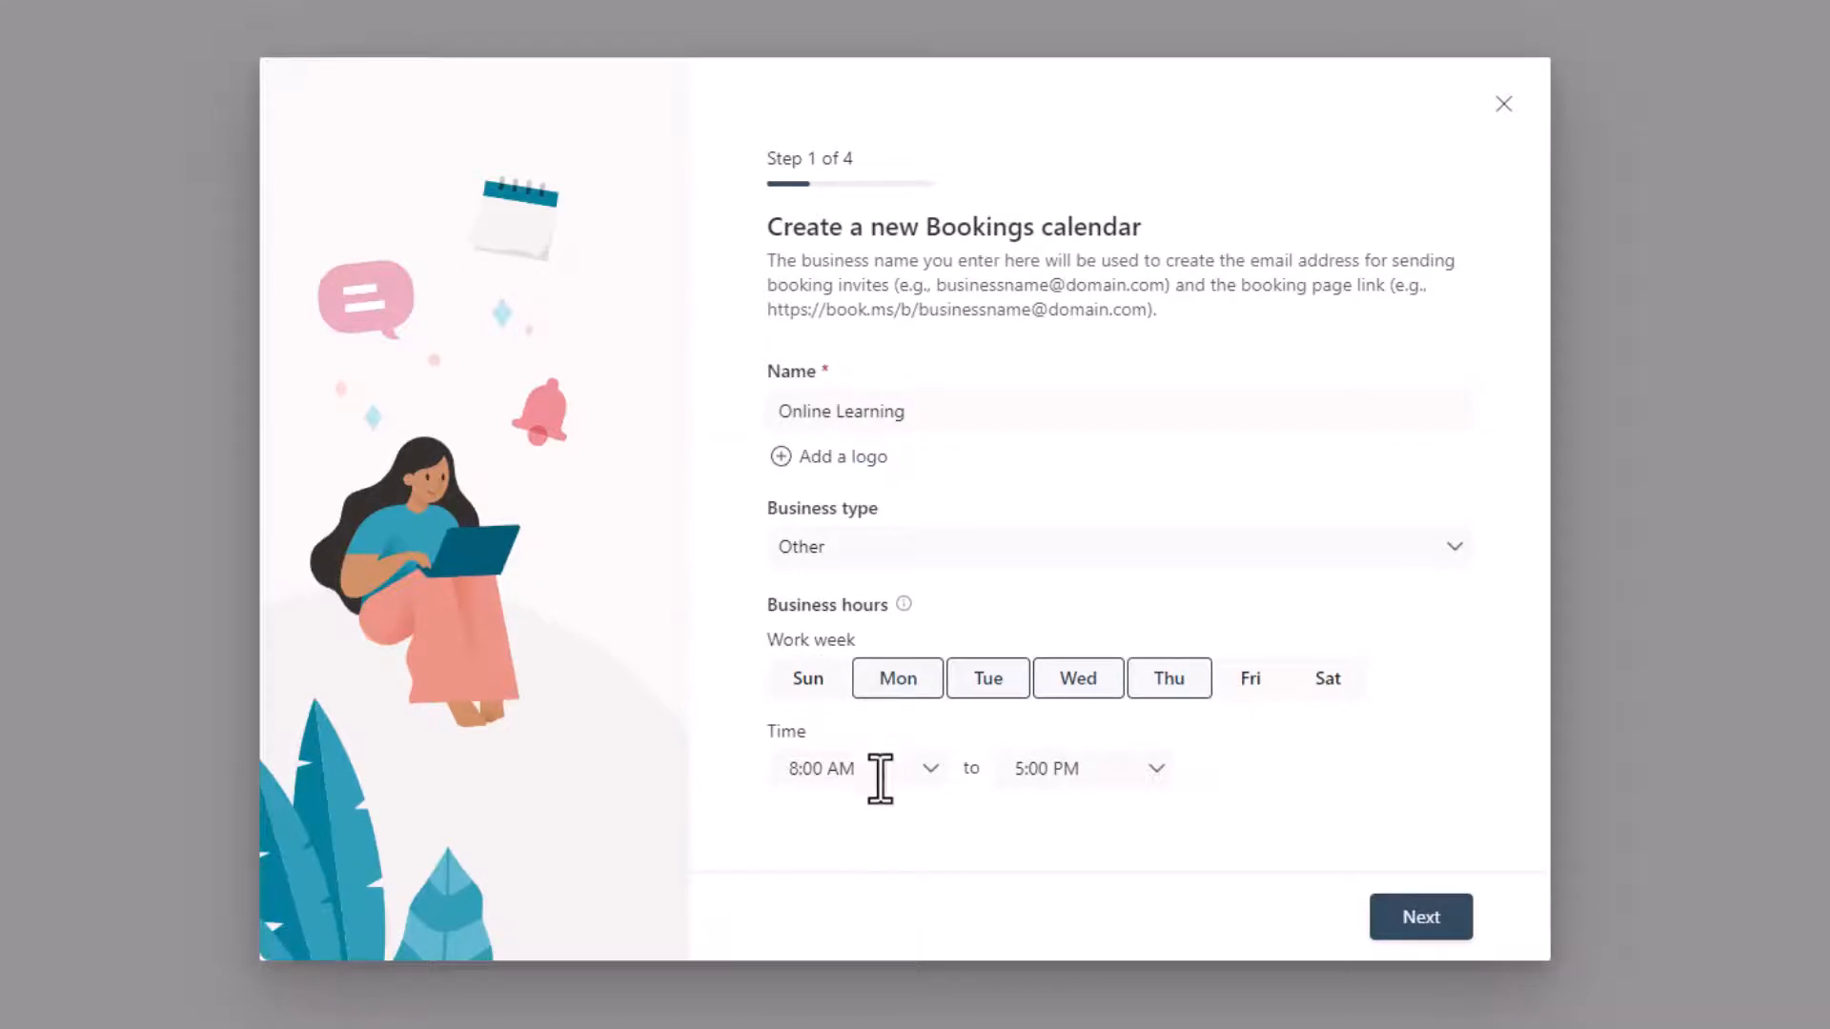
pyautogui.click(930, 768)
pyautogui.click(858, 900)
pyautogui.click(1155, 774)
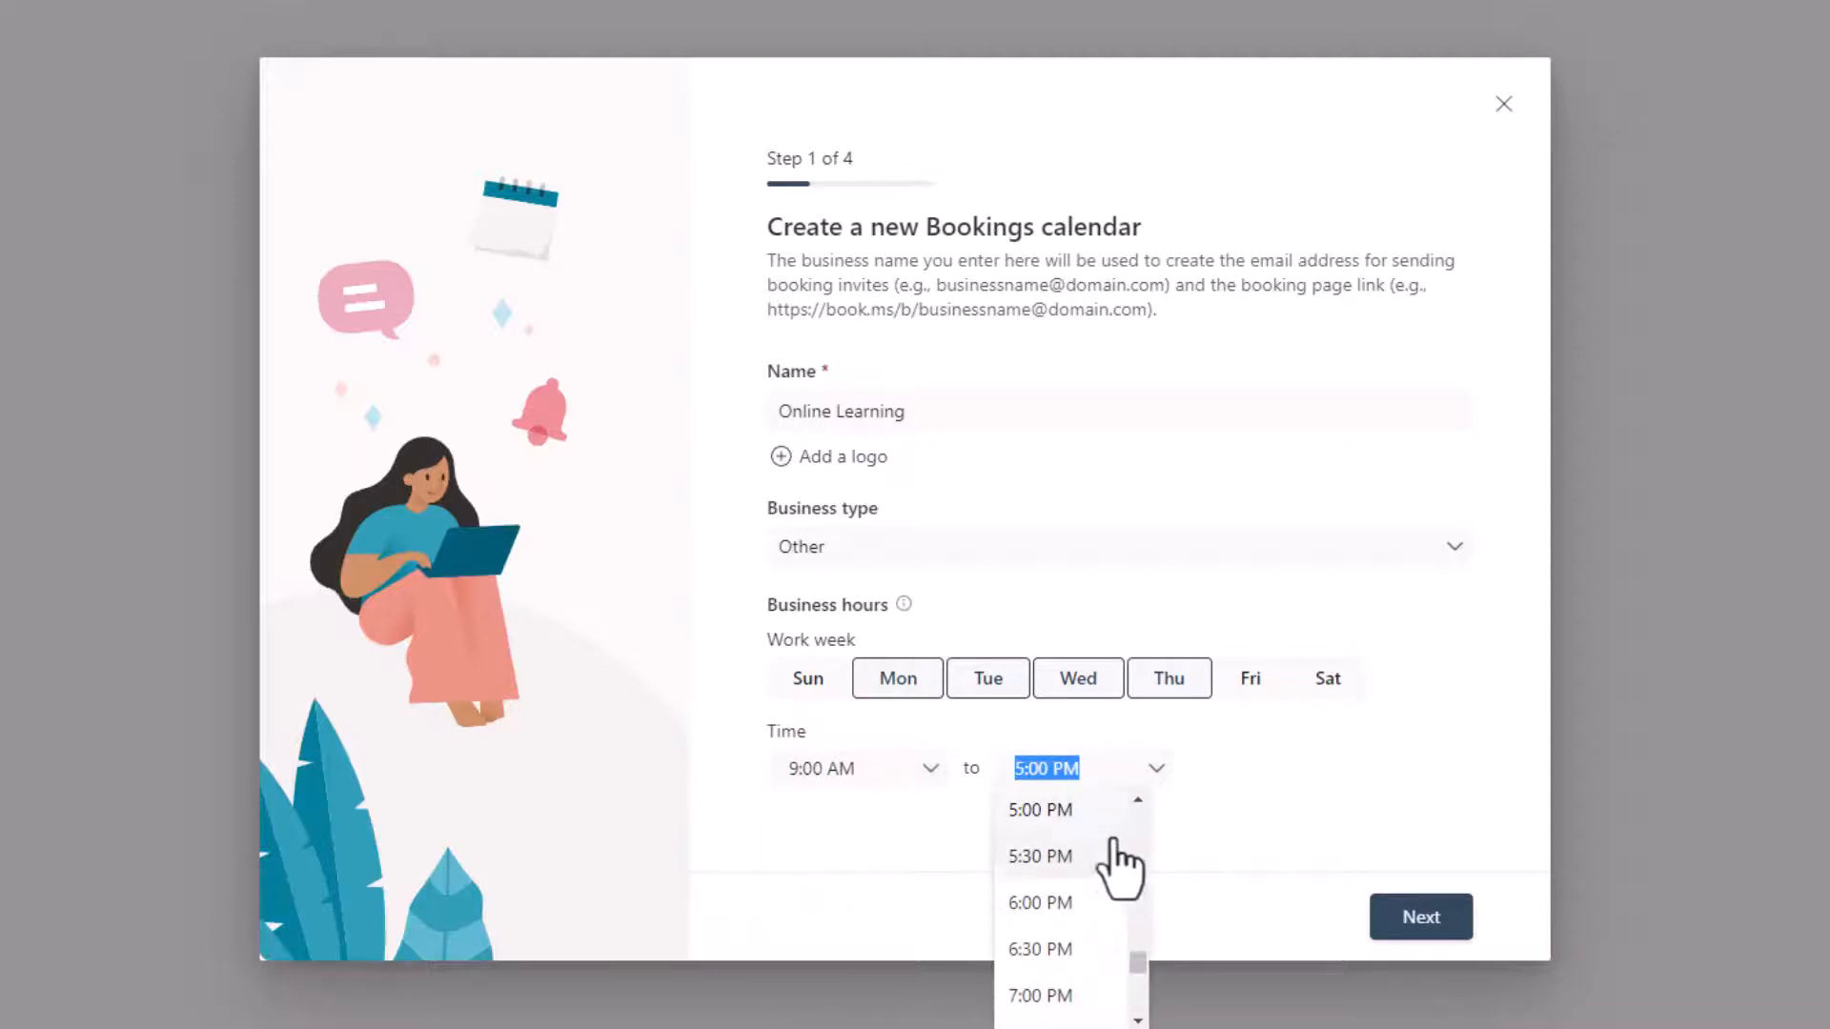
pyautogui.scroll(2, 1105, 868)
pyautogui.click(1063, 846)
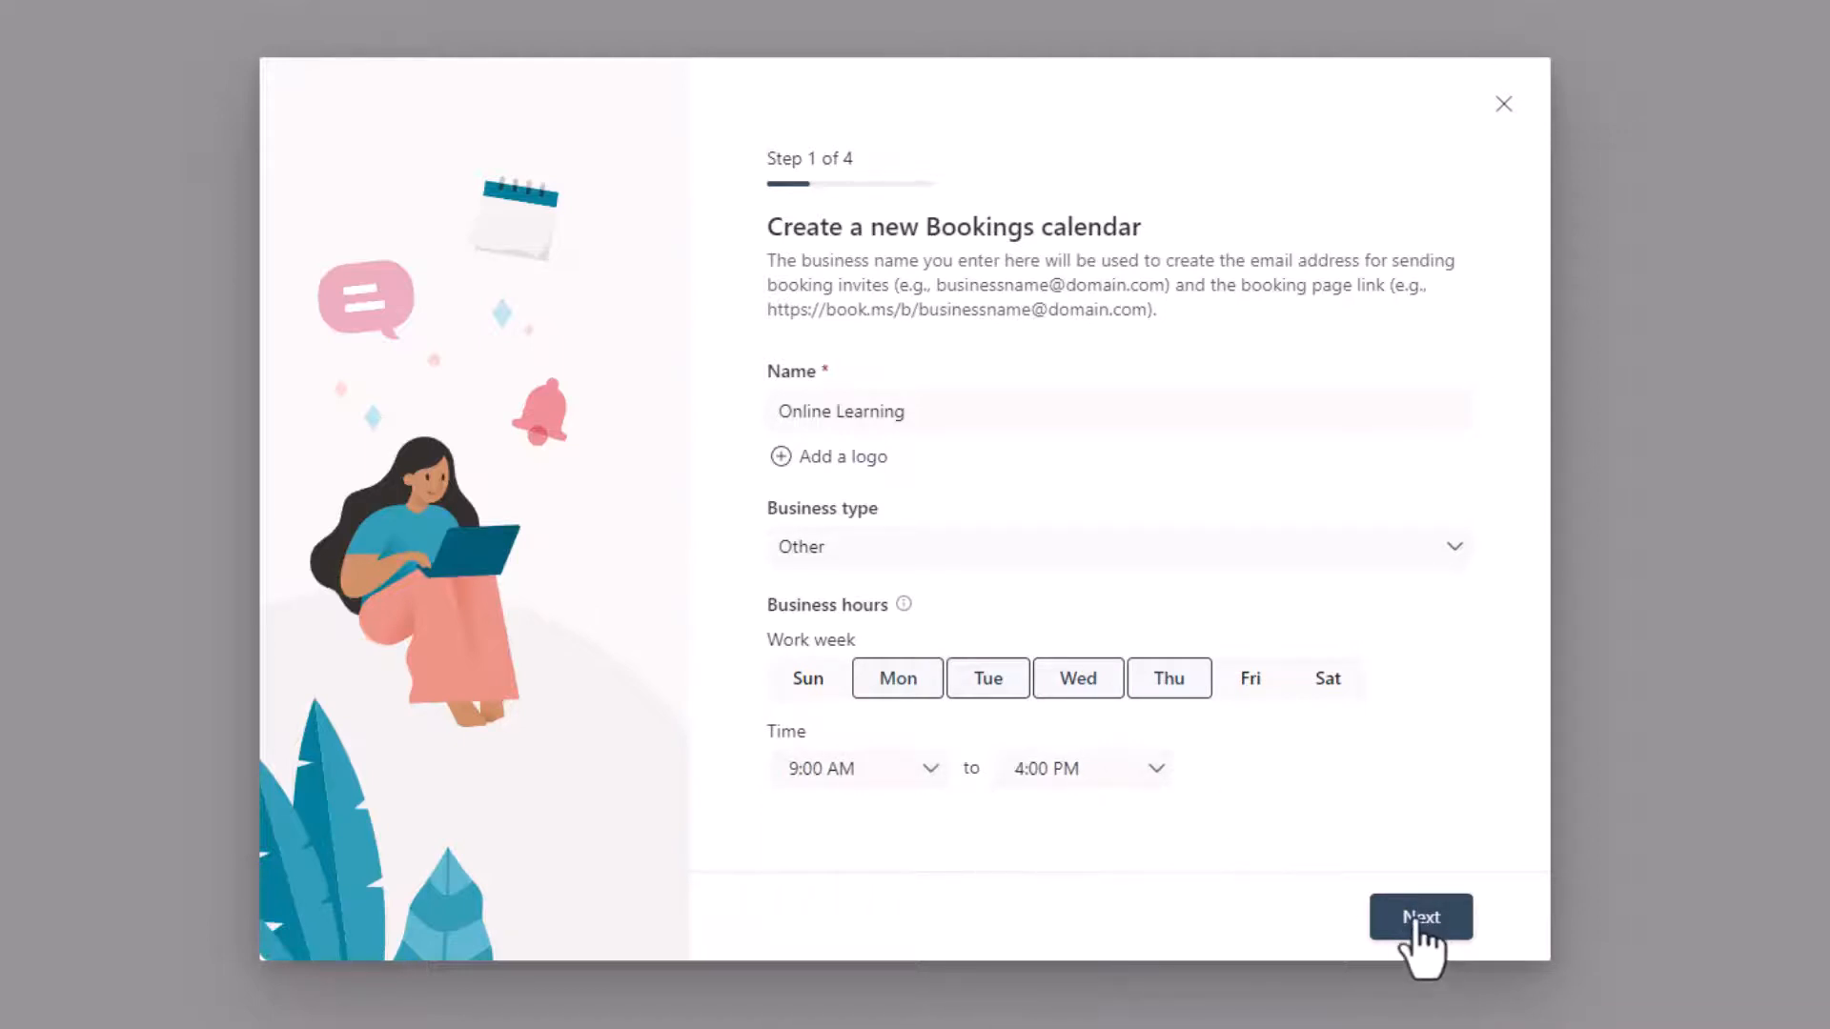
pyautogui.click(1415, 921)
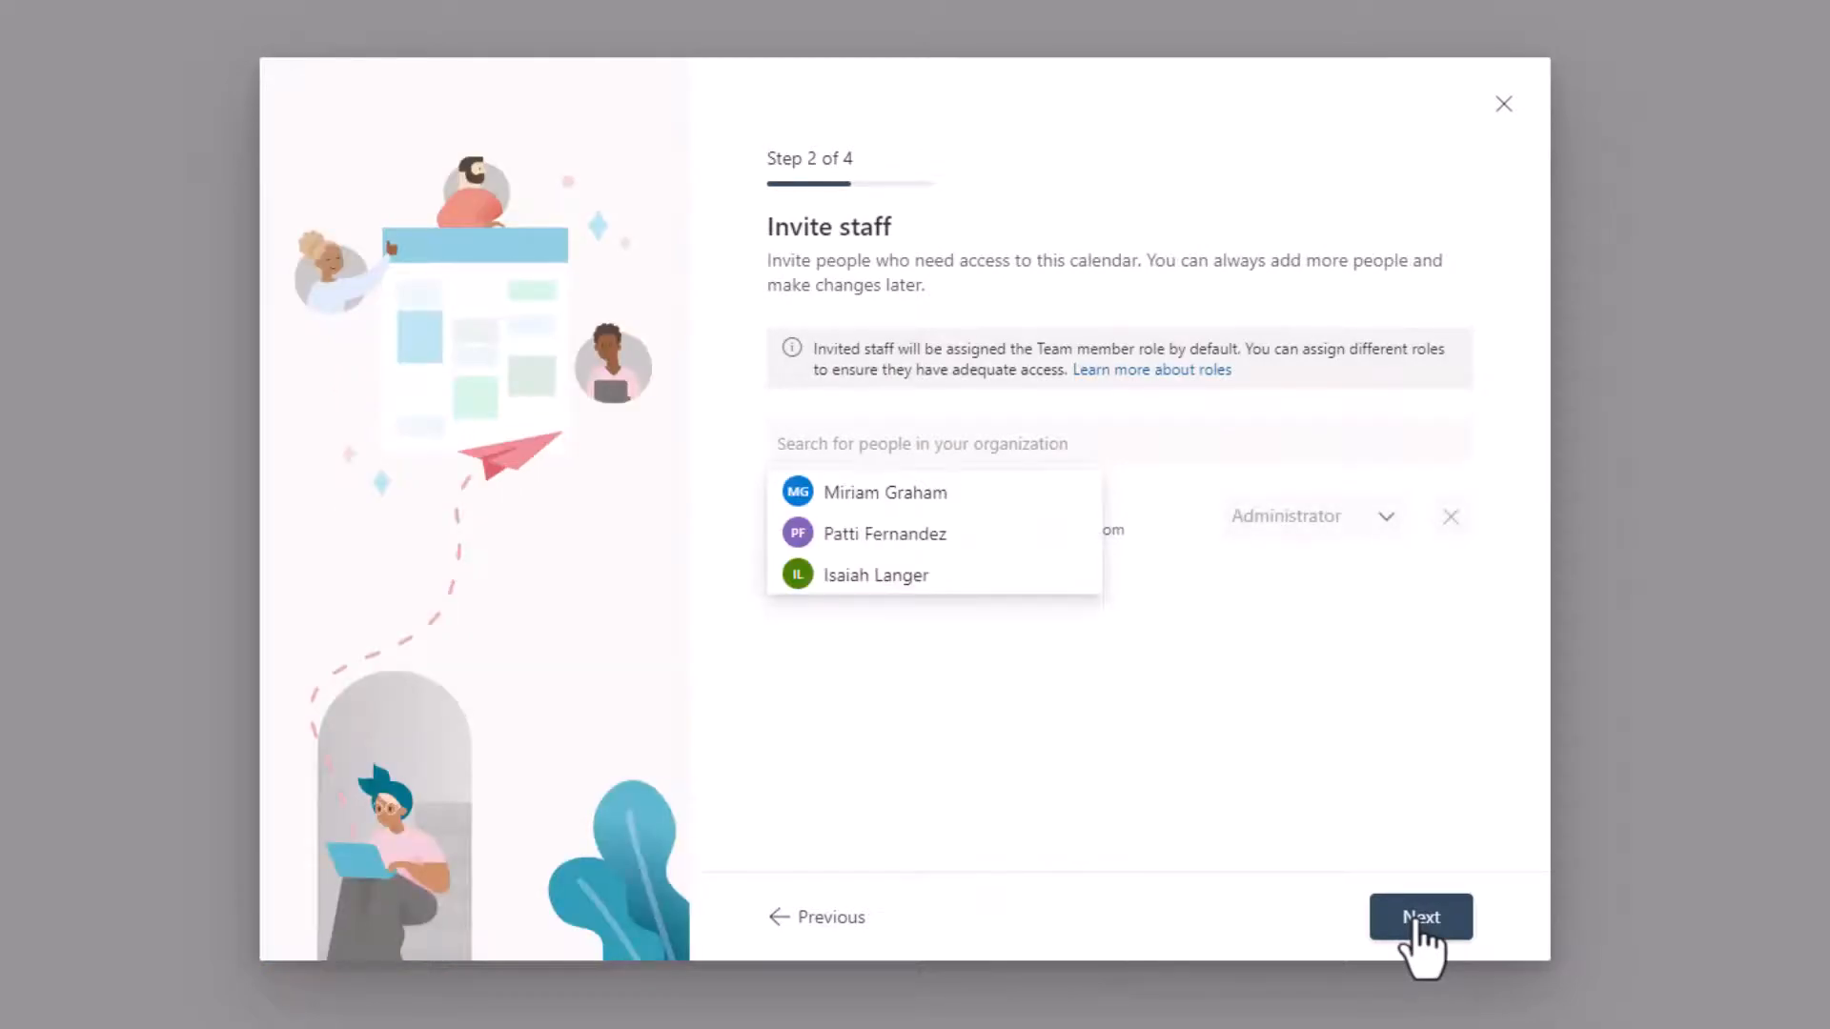
# Step: Invite two colleagues from the organization as staff with the Team member role, checking the role options for the first one
pyautogui.write('min')
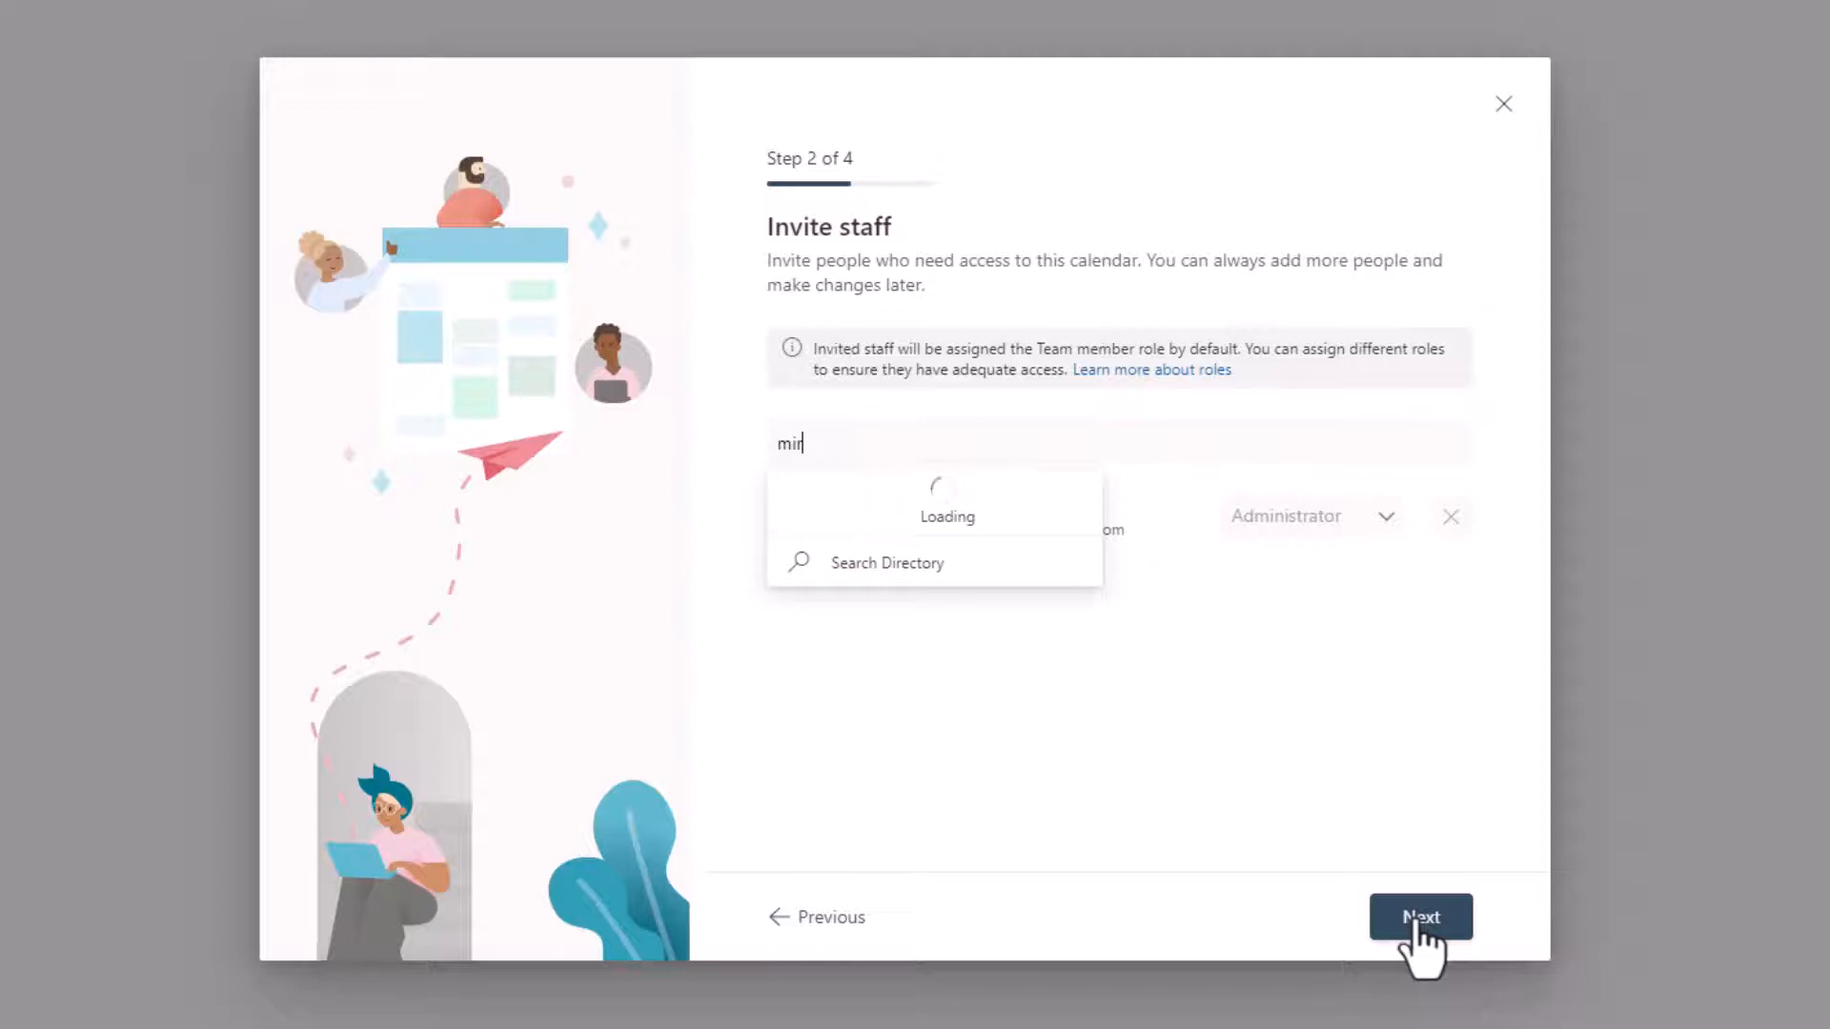
pyautogui.write('iriam Graham')
pyautogui.press('Return')
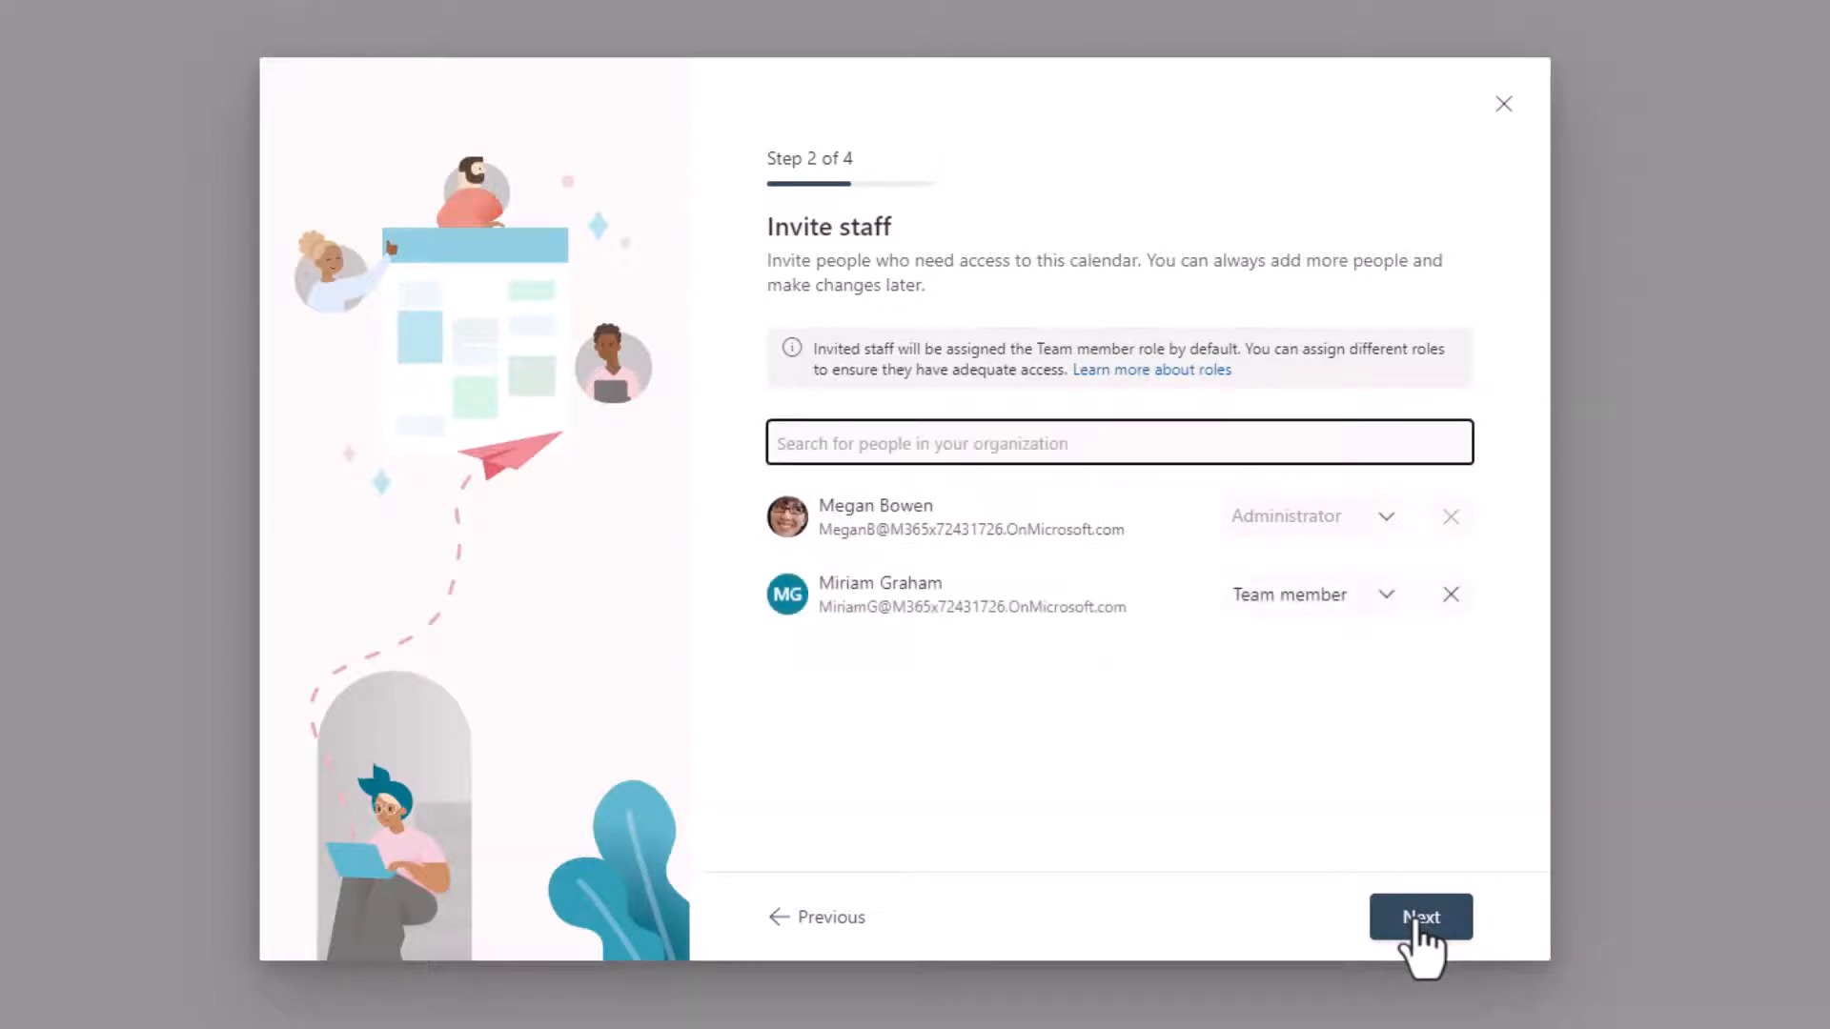
pyautogui.write('Nestor Wilke')
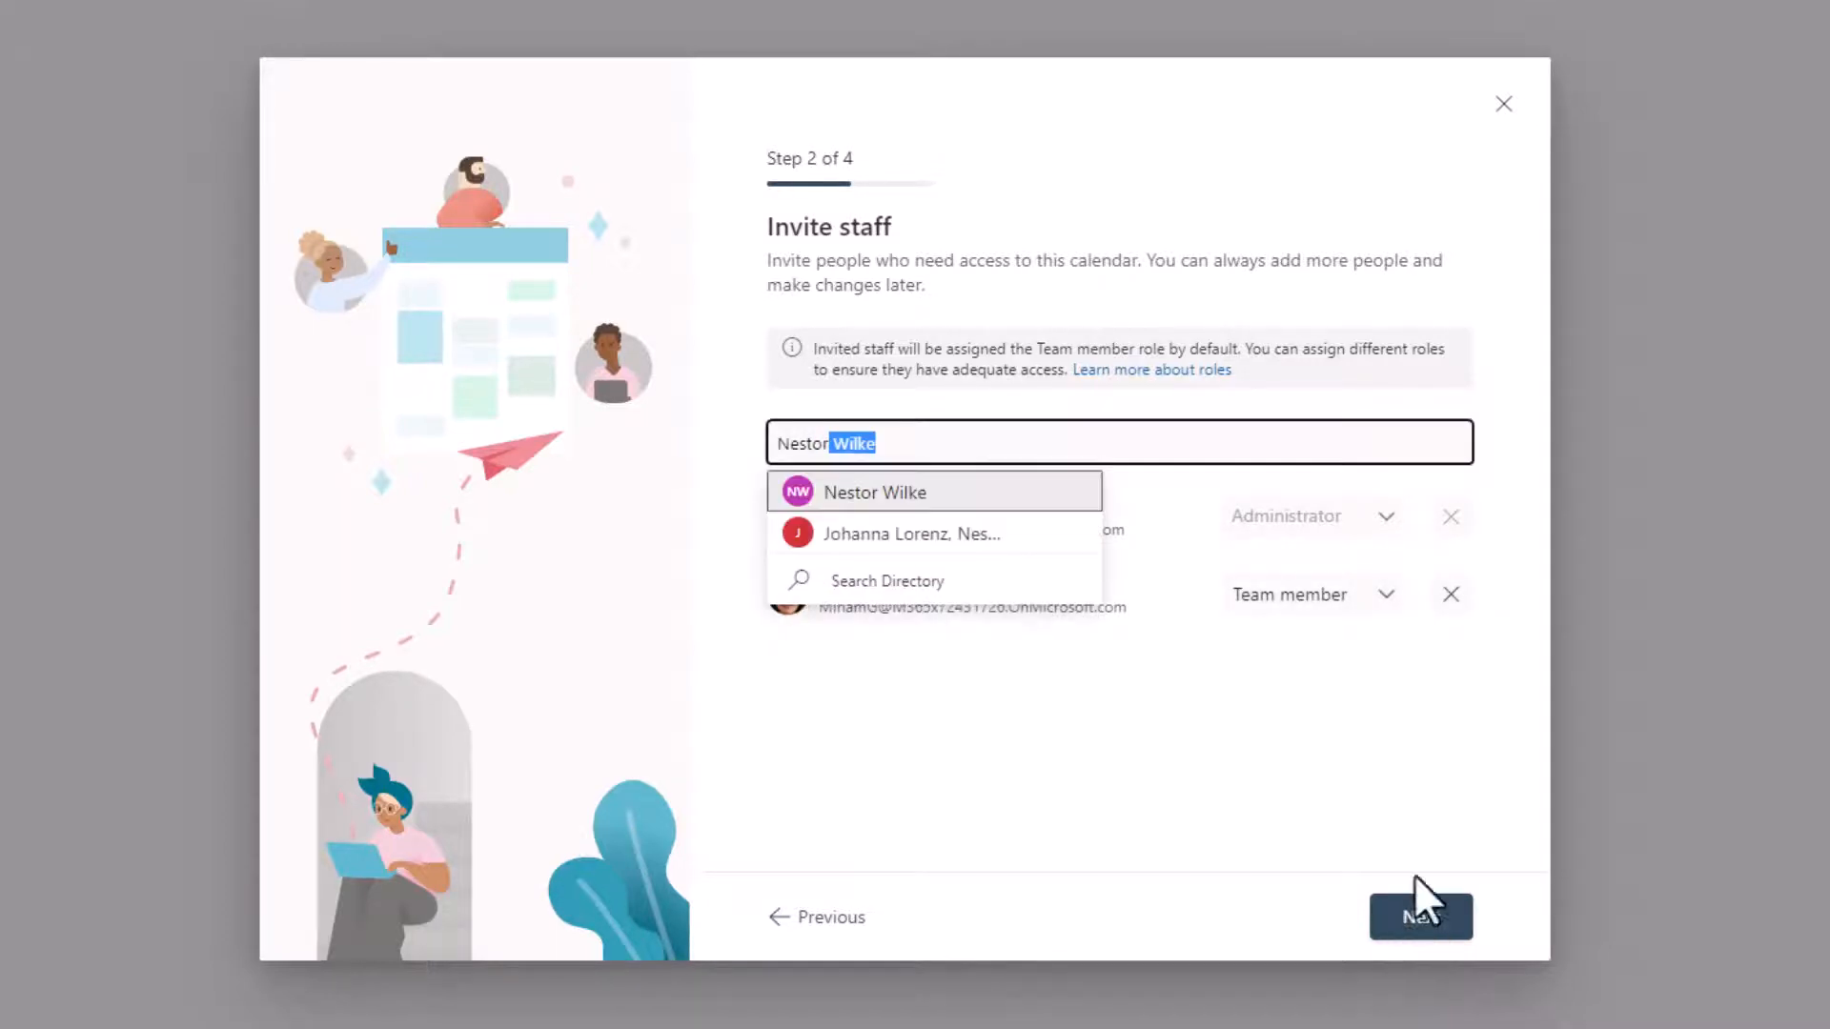
pyautogui.click(948, 494)
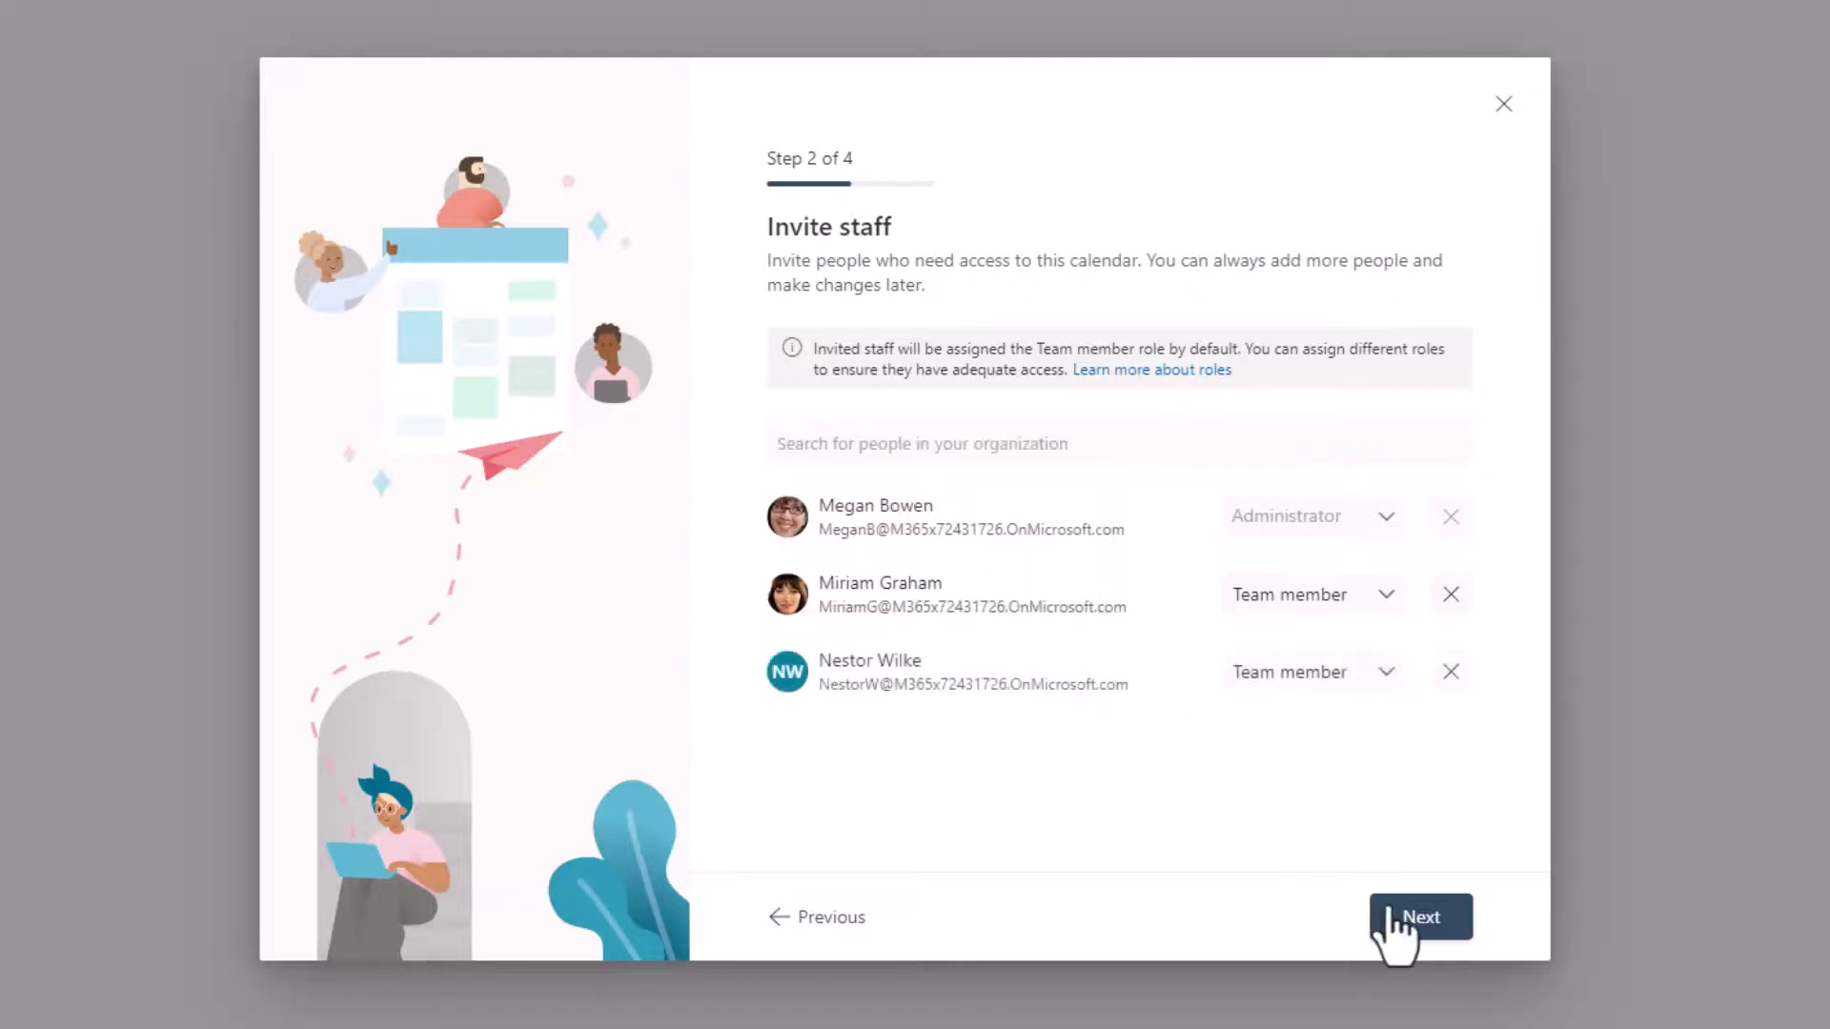
pyautogui.click(1385, 599)
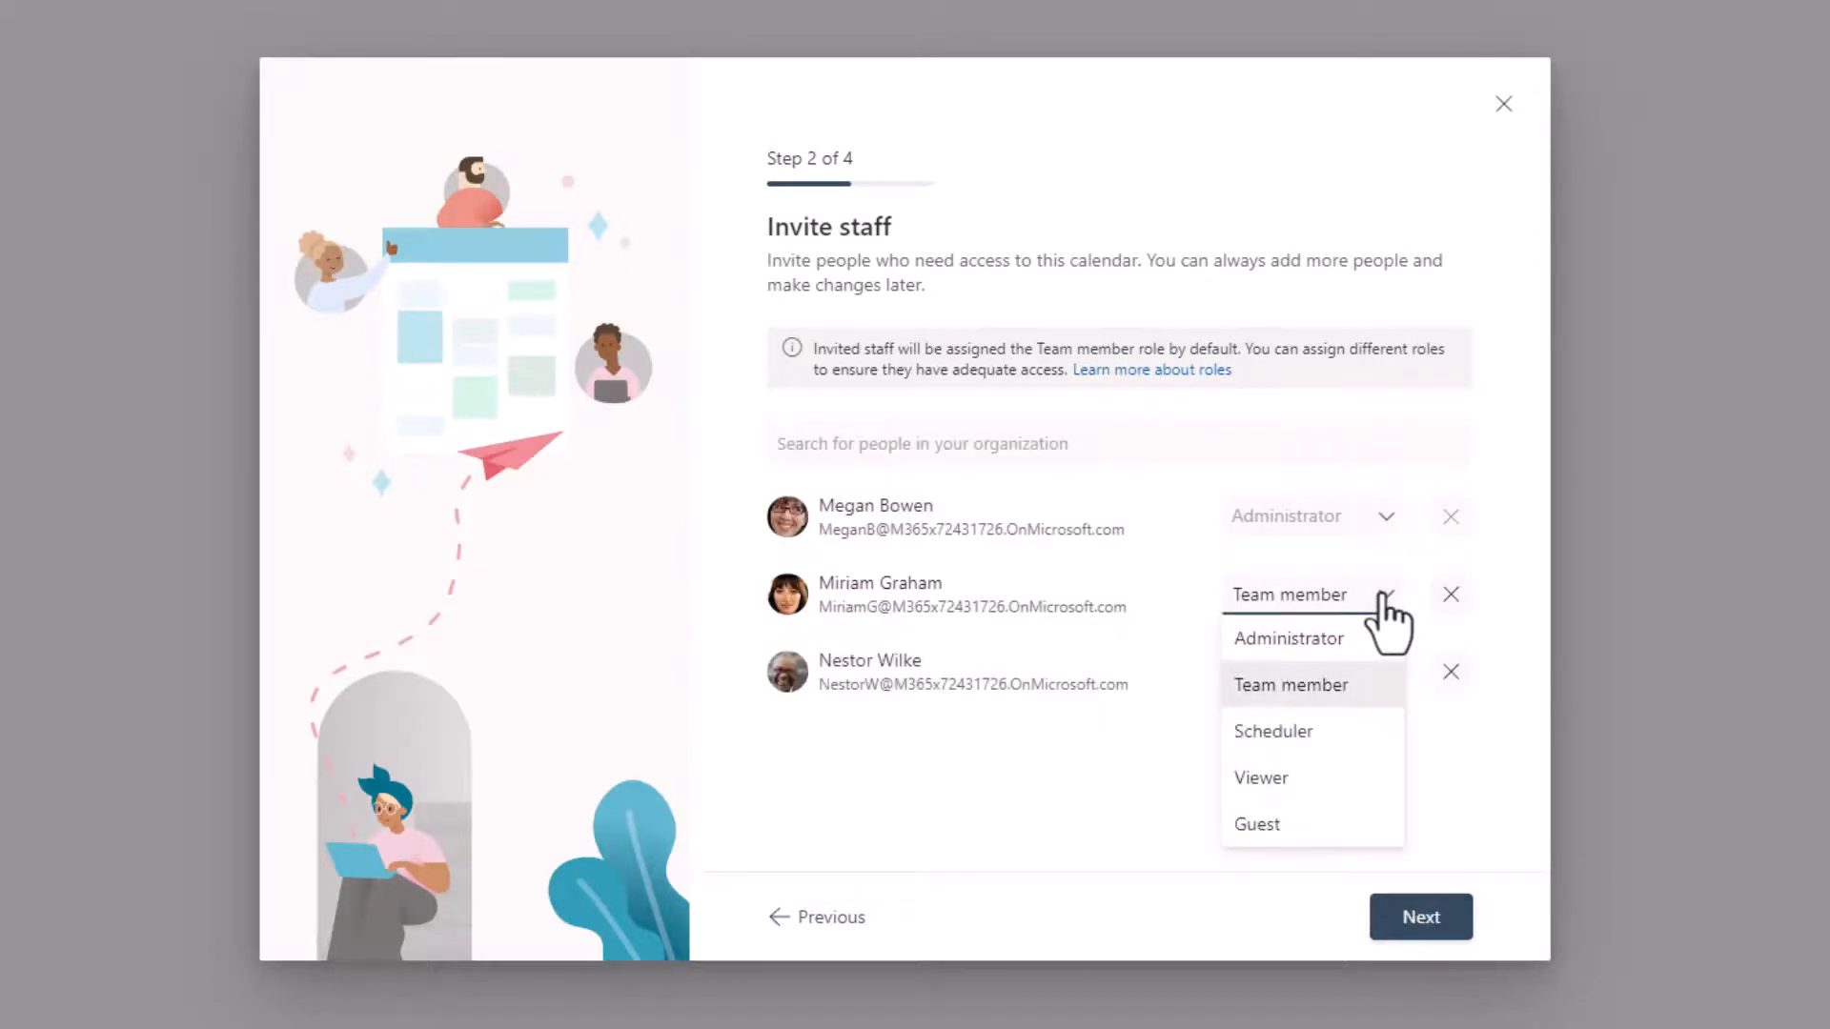
pyautogui.click(1433, 751)
pyautogui.click(1426, 921)
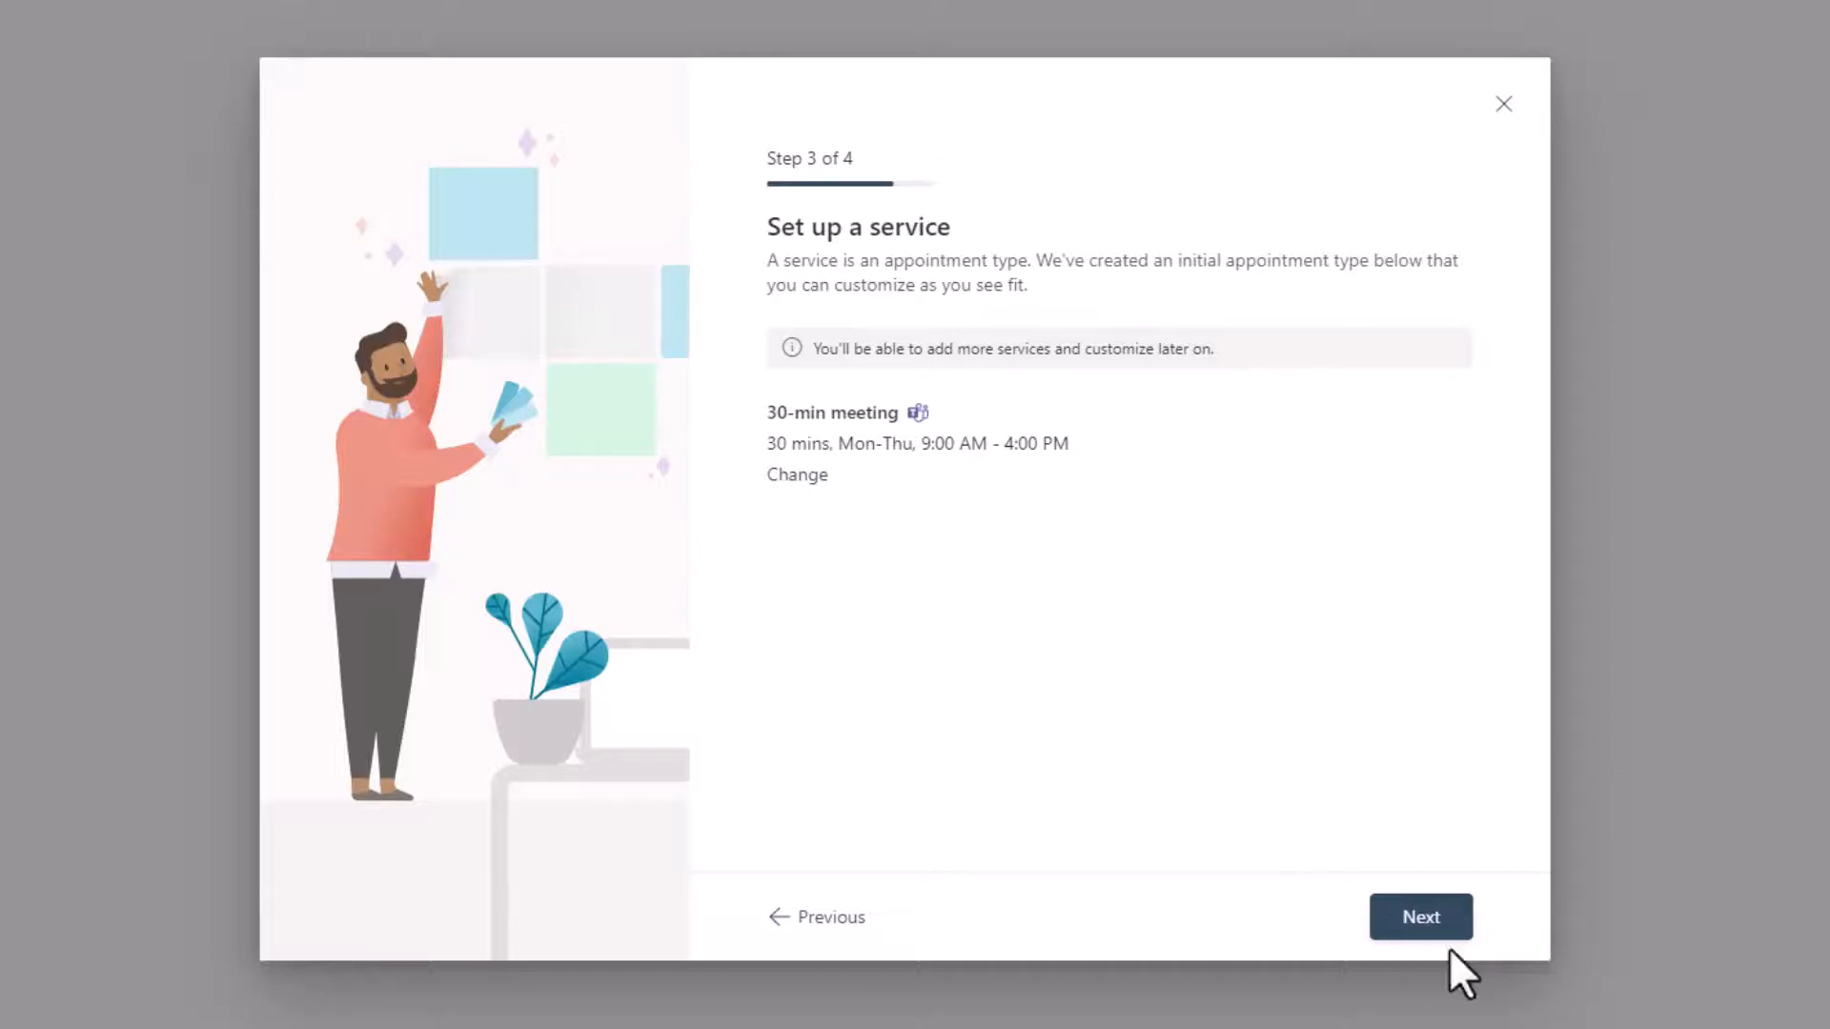
# Step: Create the calendar with the default 30-min meeting service and booking permission for Anyone, and open it
pyautogui.click(1427, 917)
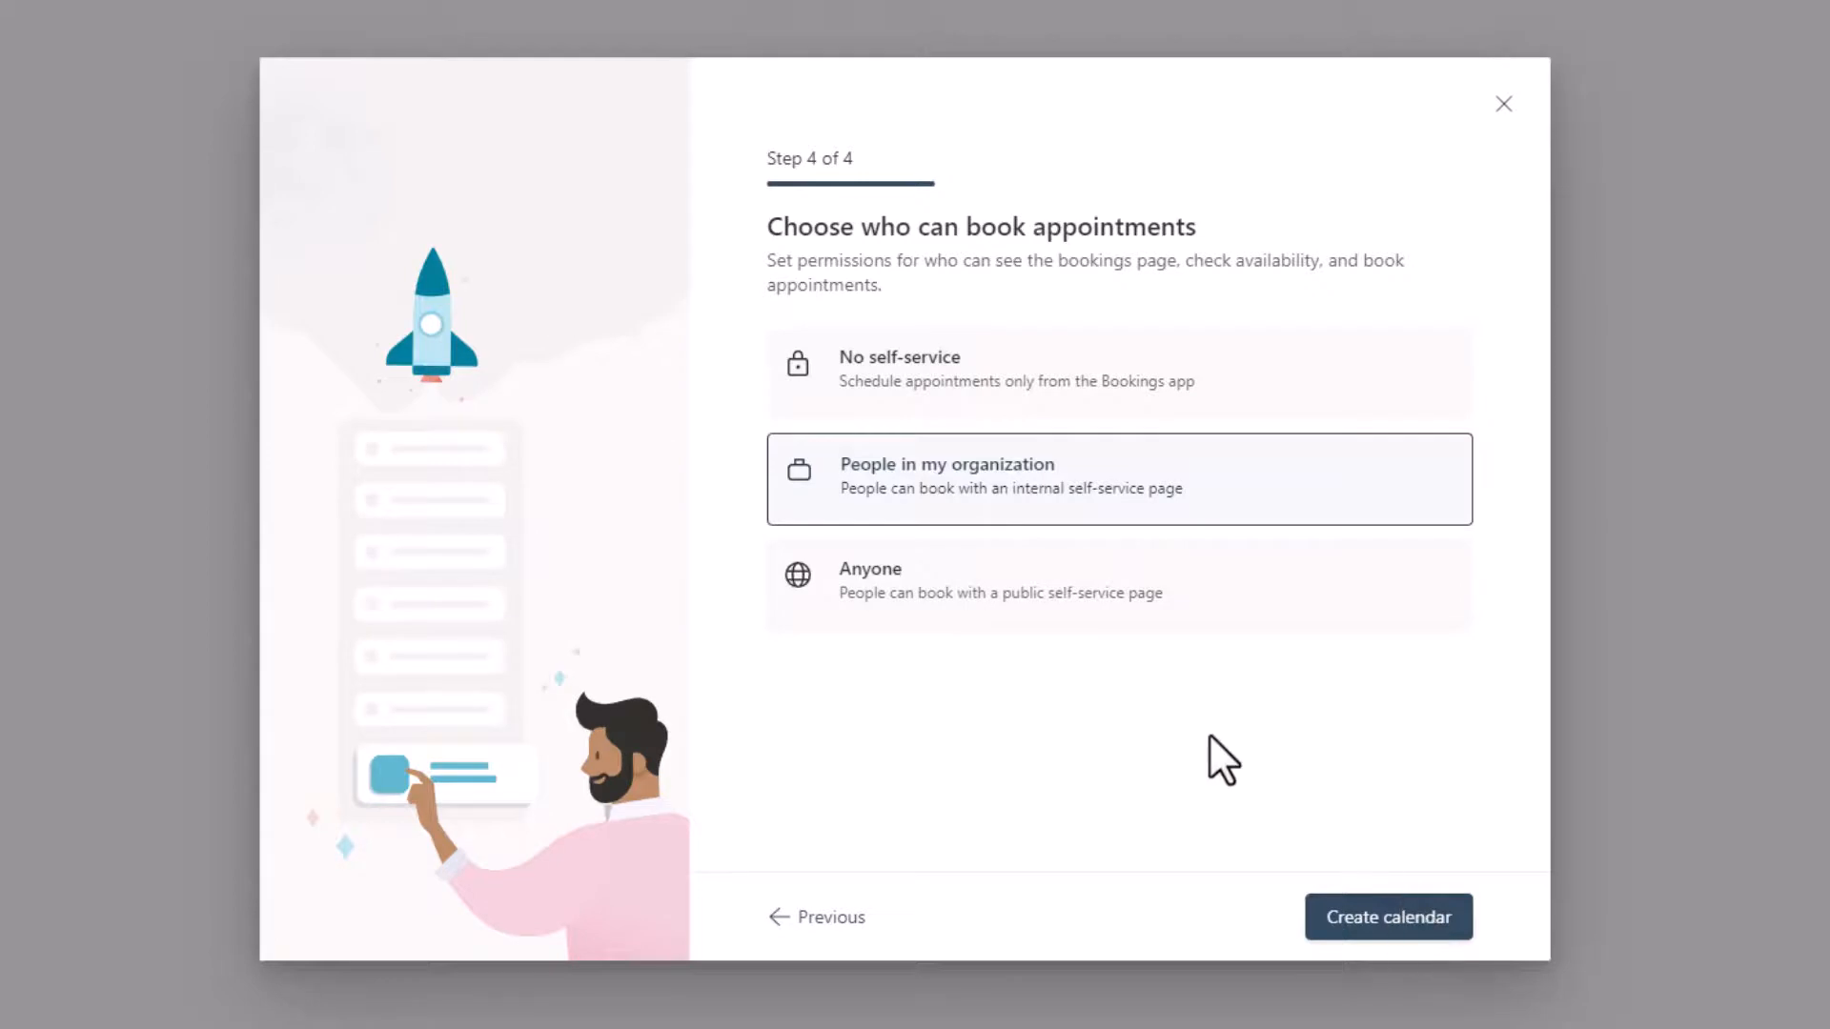
pyautogui.click(1036, 612)
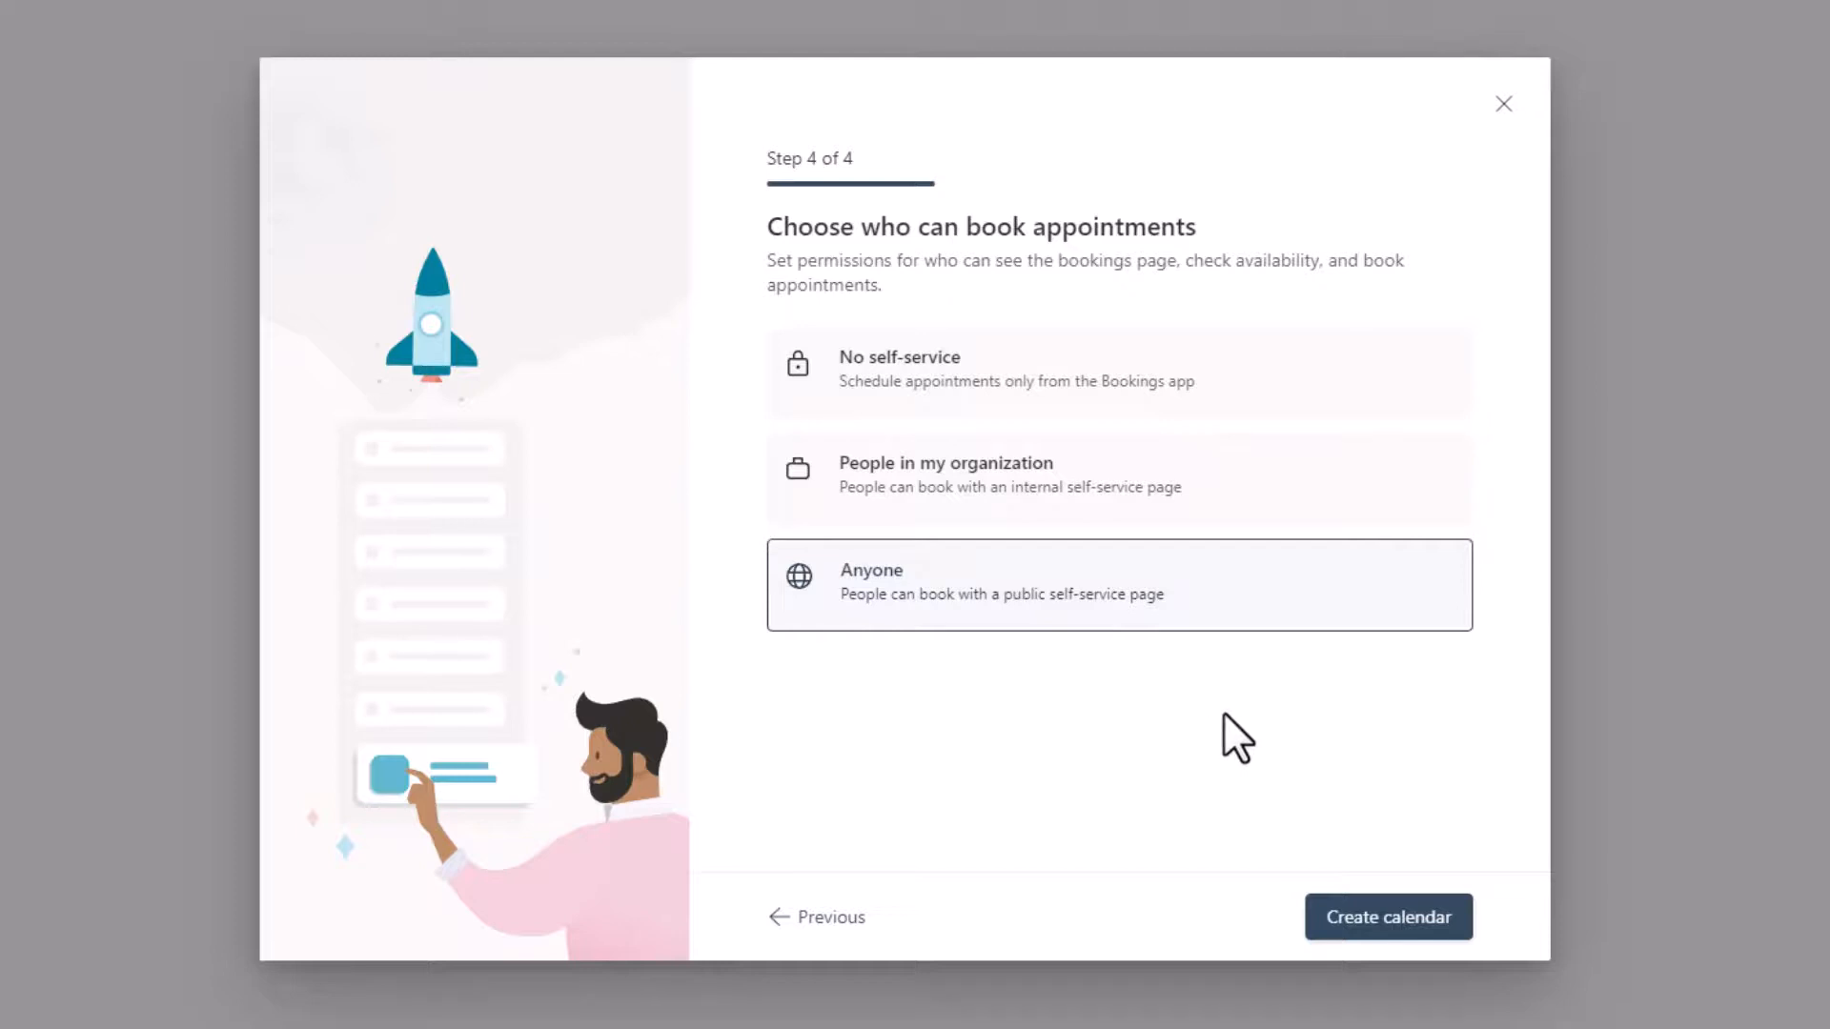
pyautogui.click(1339, 930)
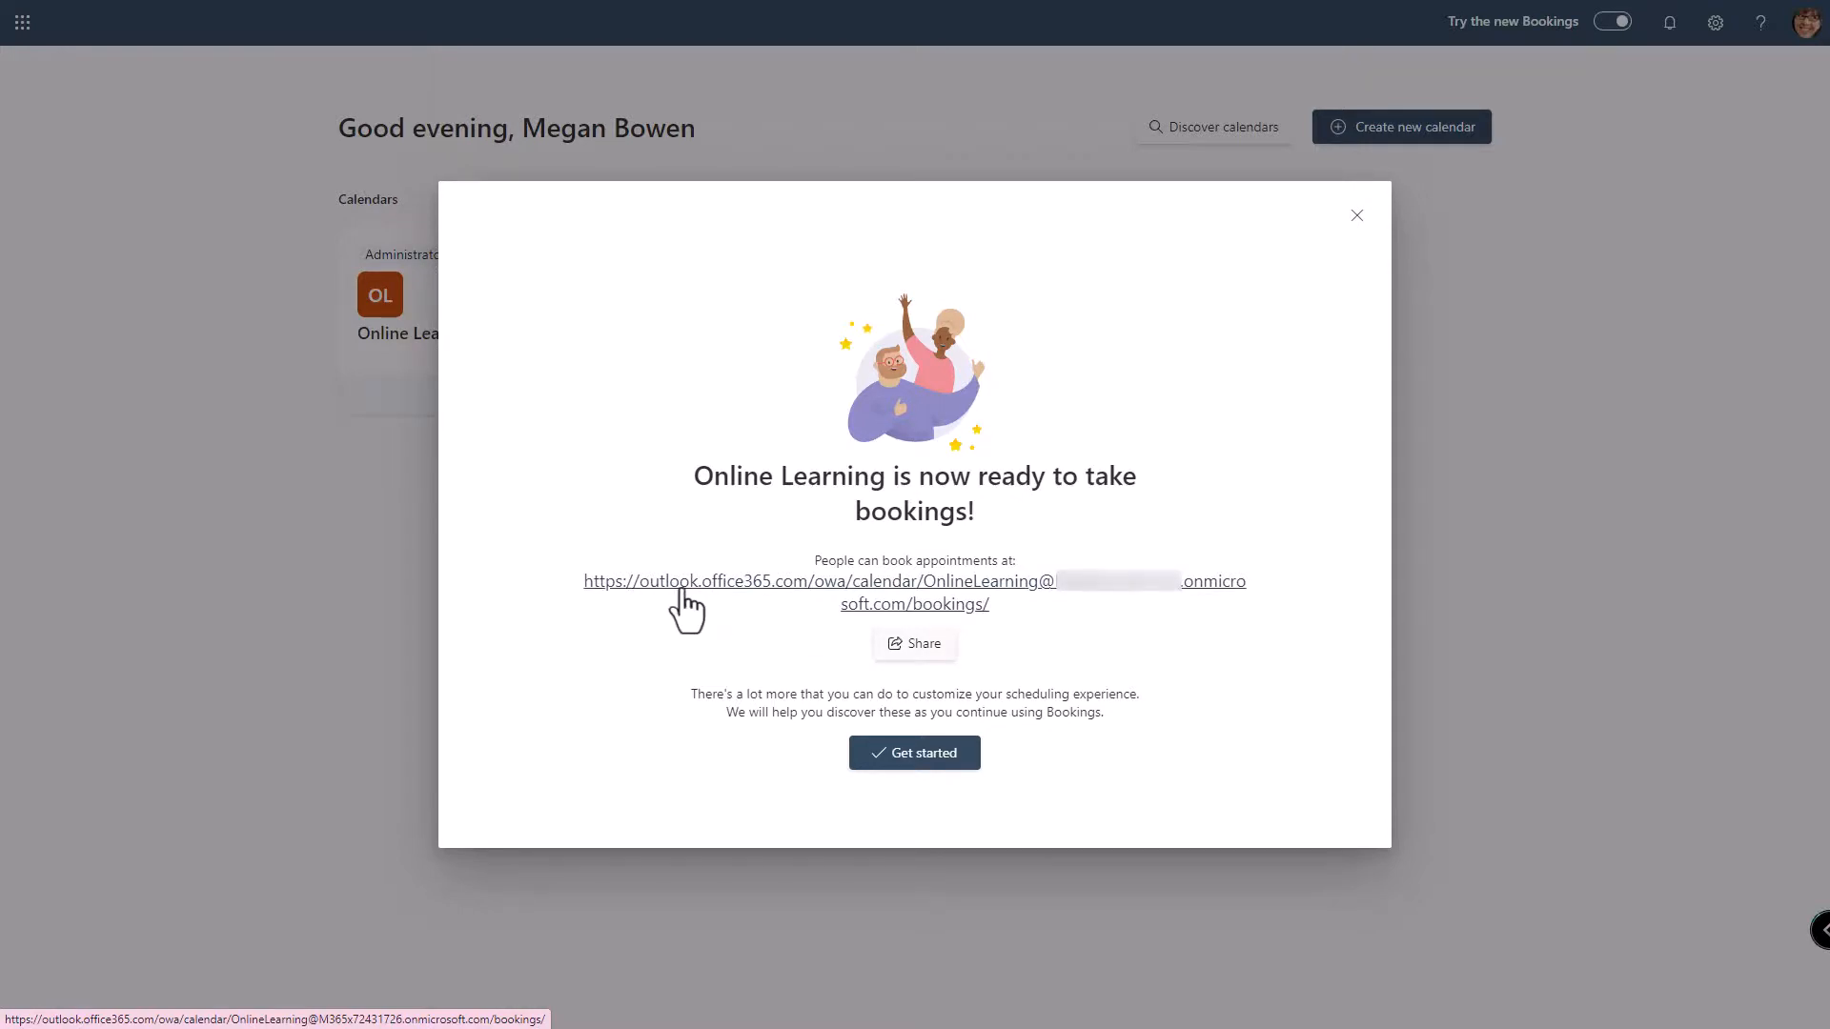
pyautogui.click(913, 755)
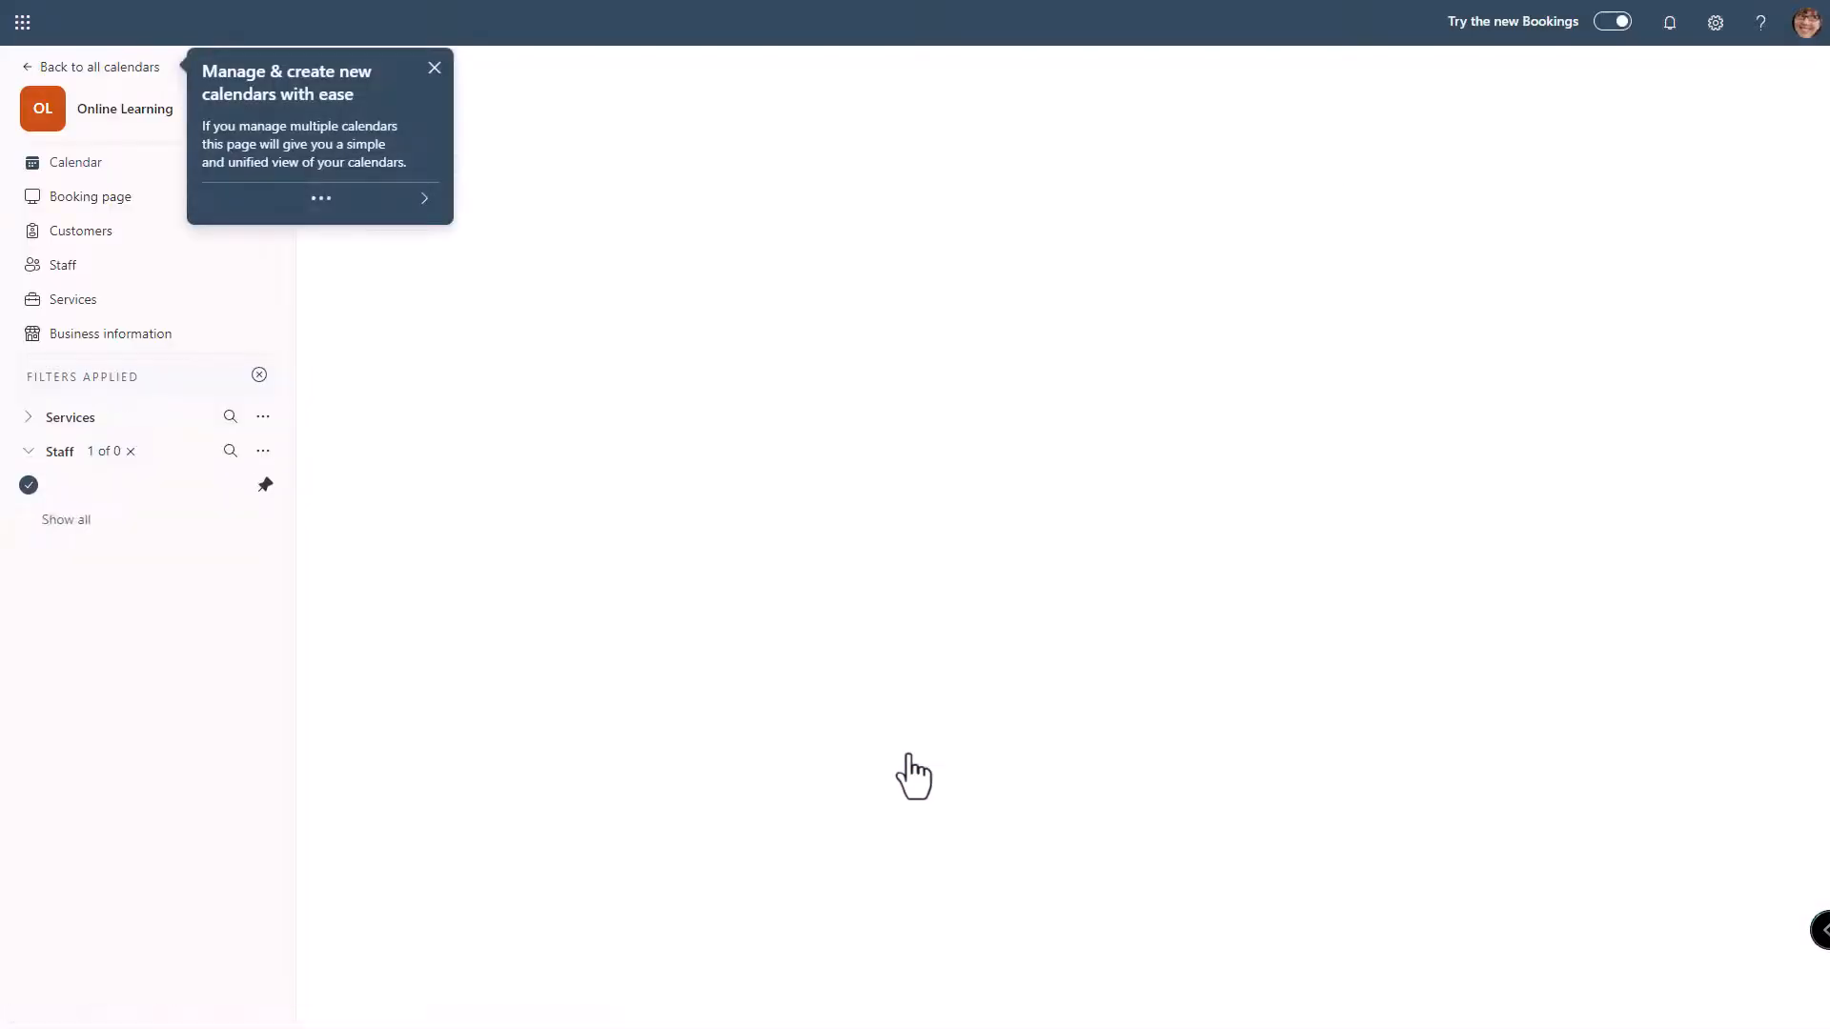